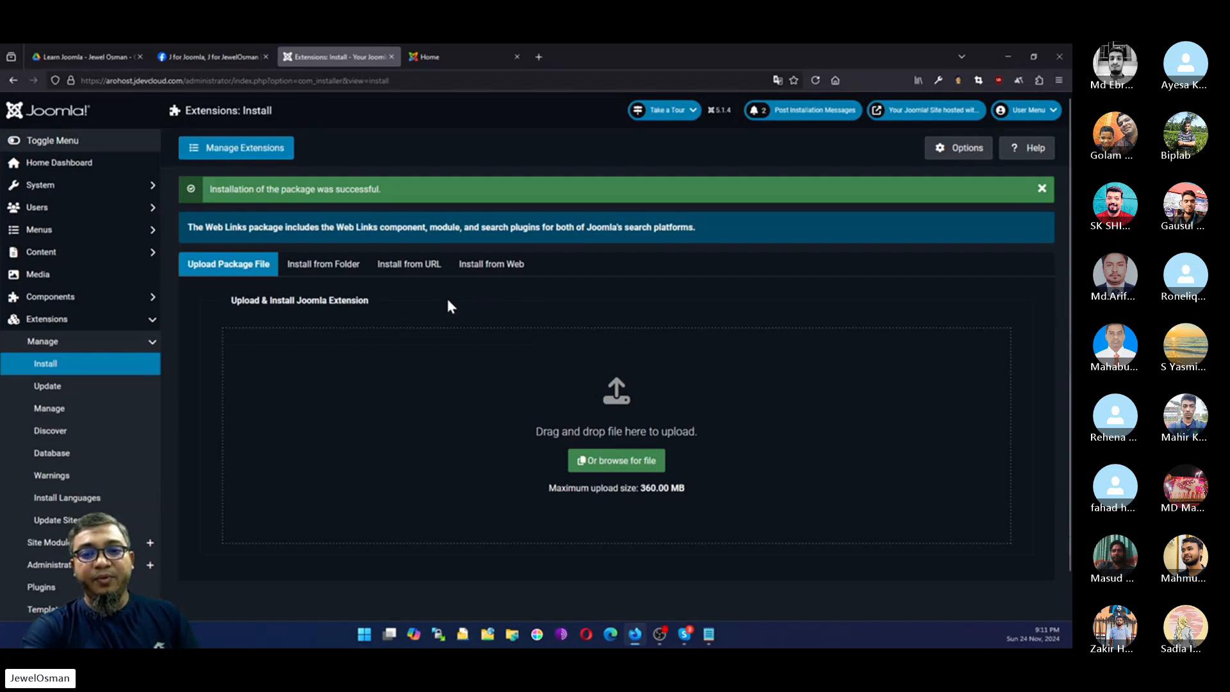
Open the category list of the Web Links component.
click(110, 321)
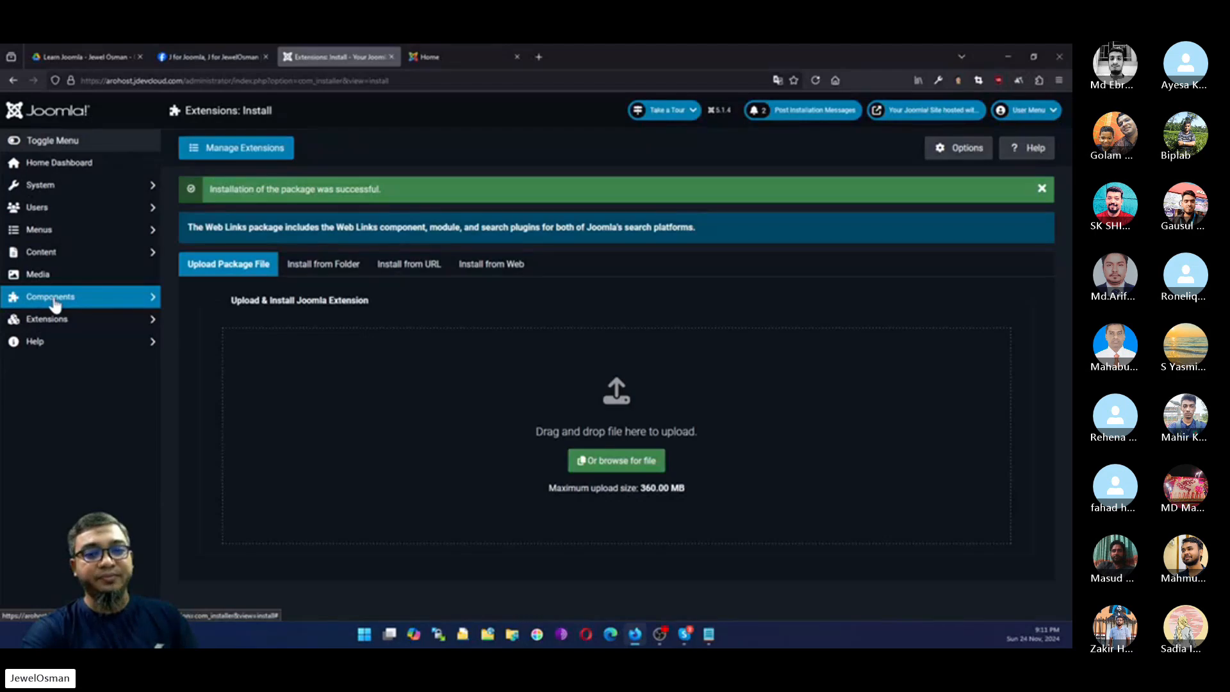
click(50, 299)
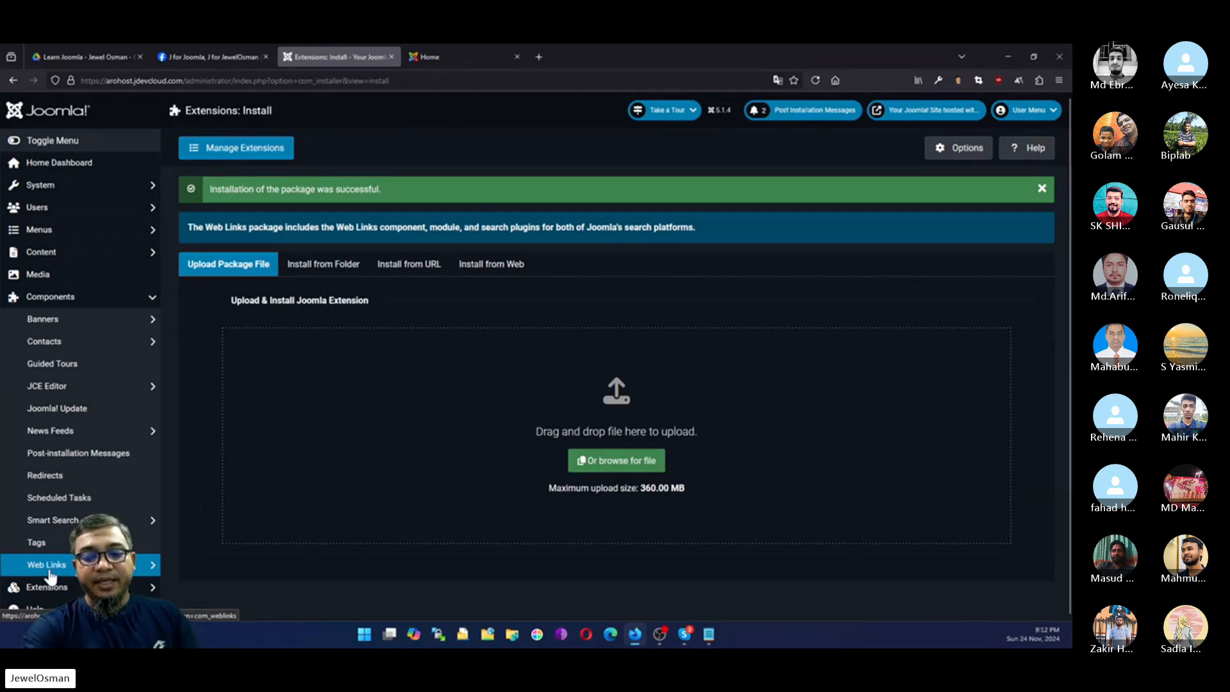
click(52, 572)
scroll(50, 558, down, 2)
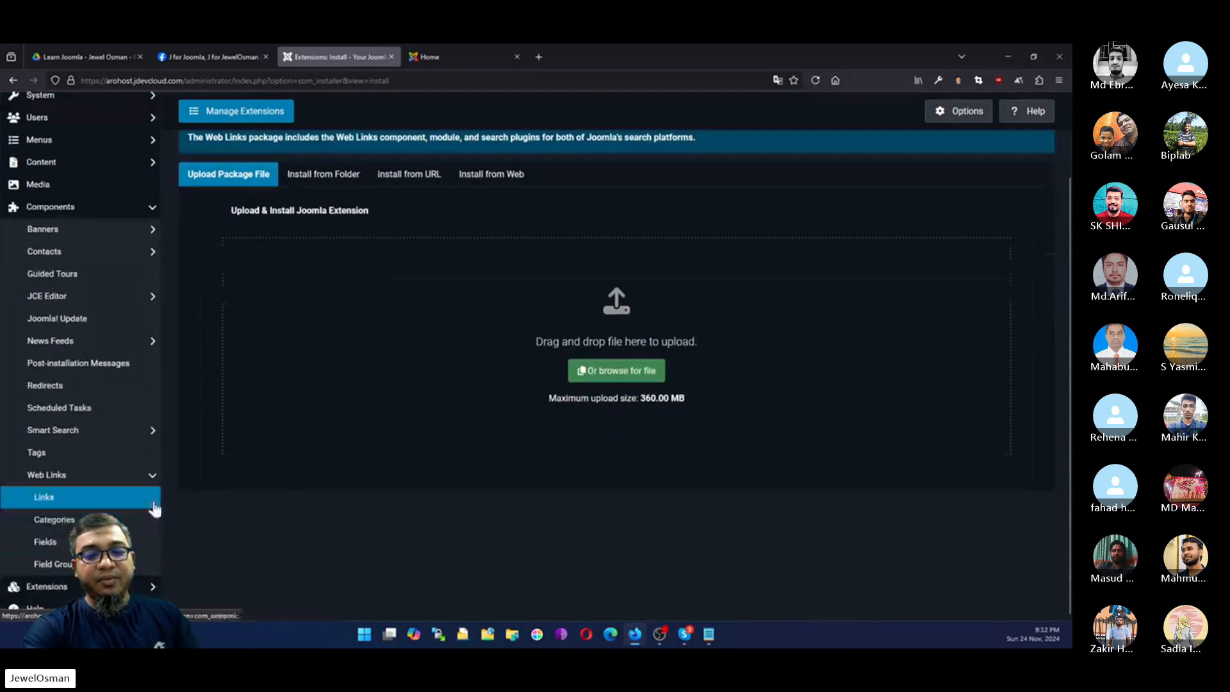
click(53, 524)
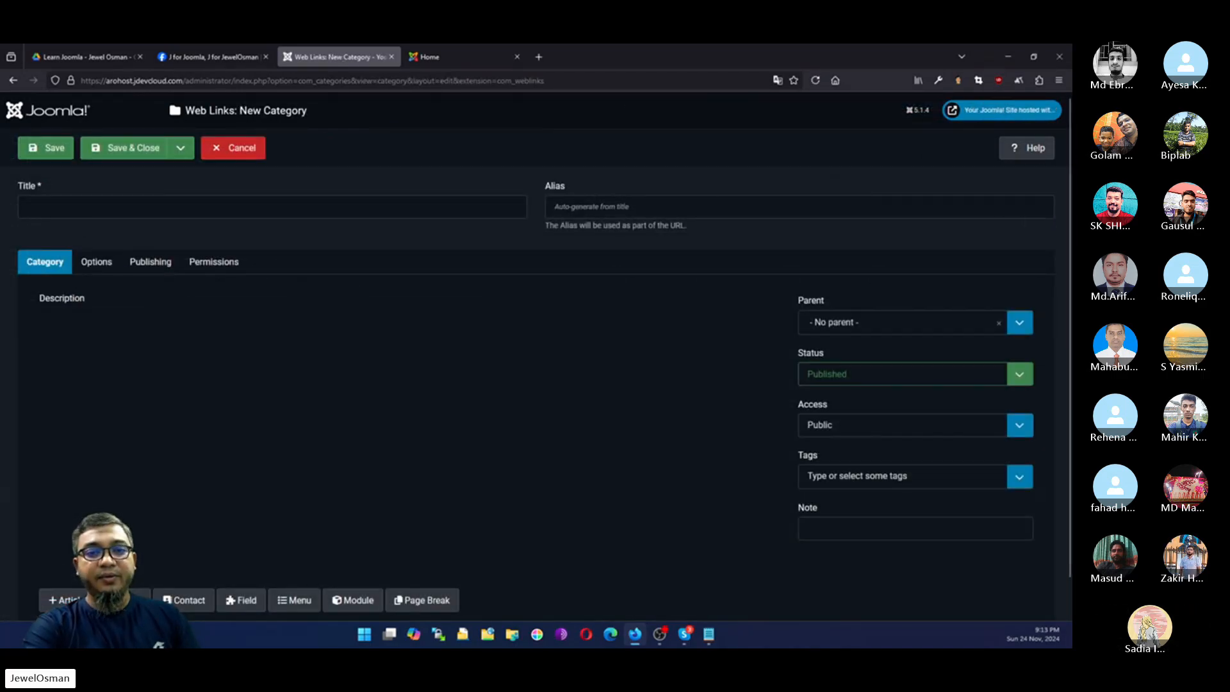
Title the new Web Links category "Newspaper", then save and close it.
click(27, 207)
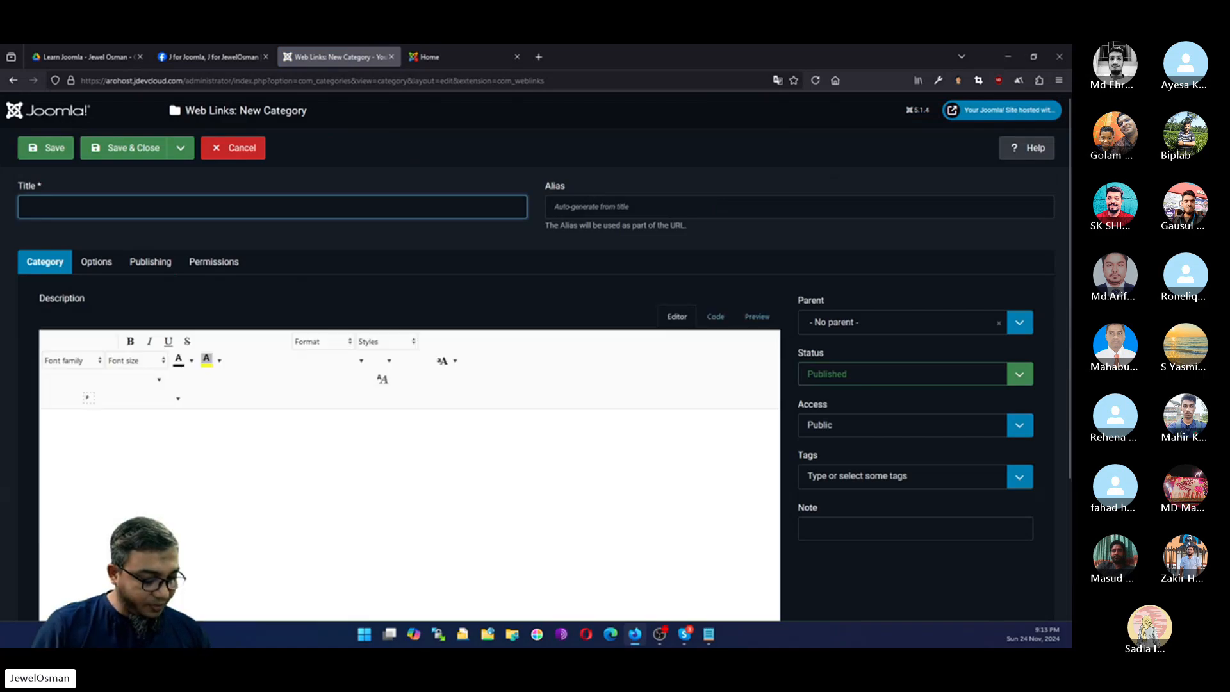
text(Newspaper)
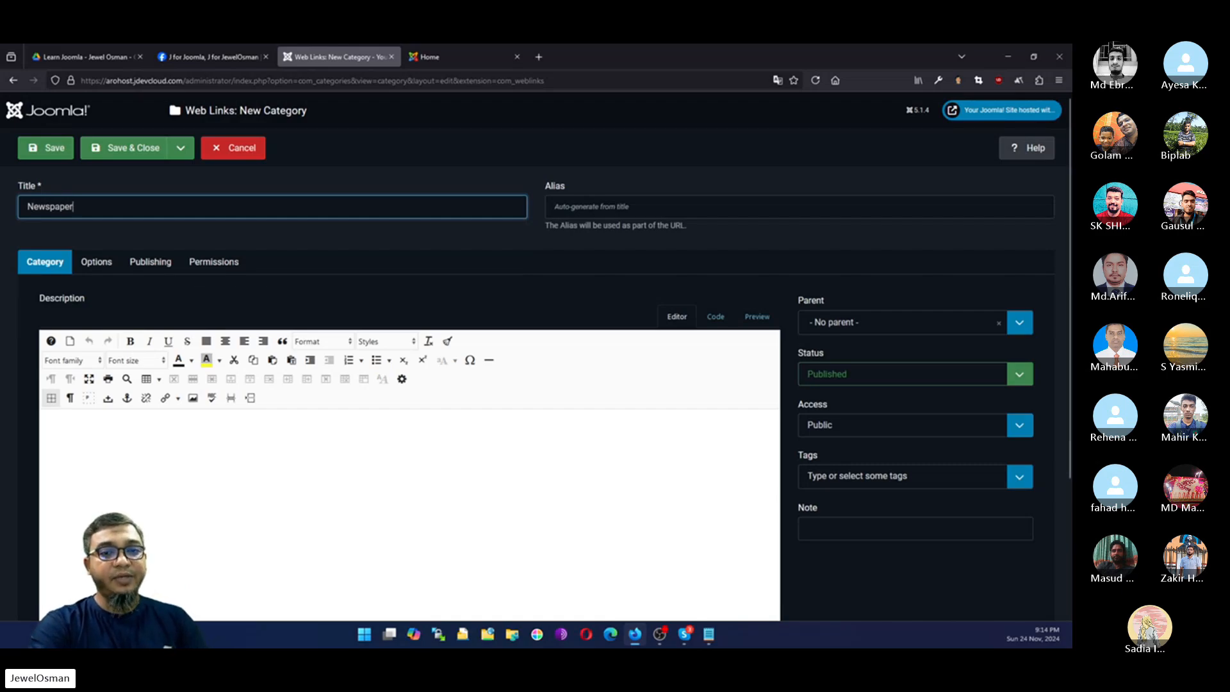
click(119, 155)
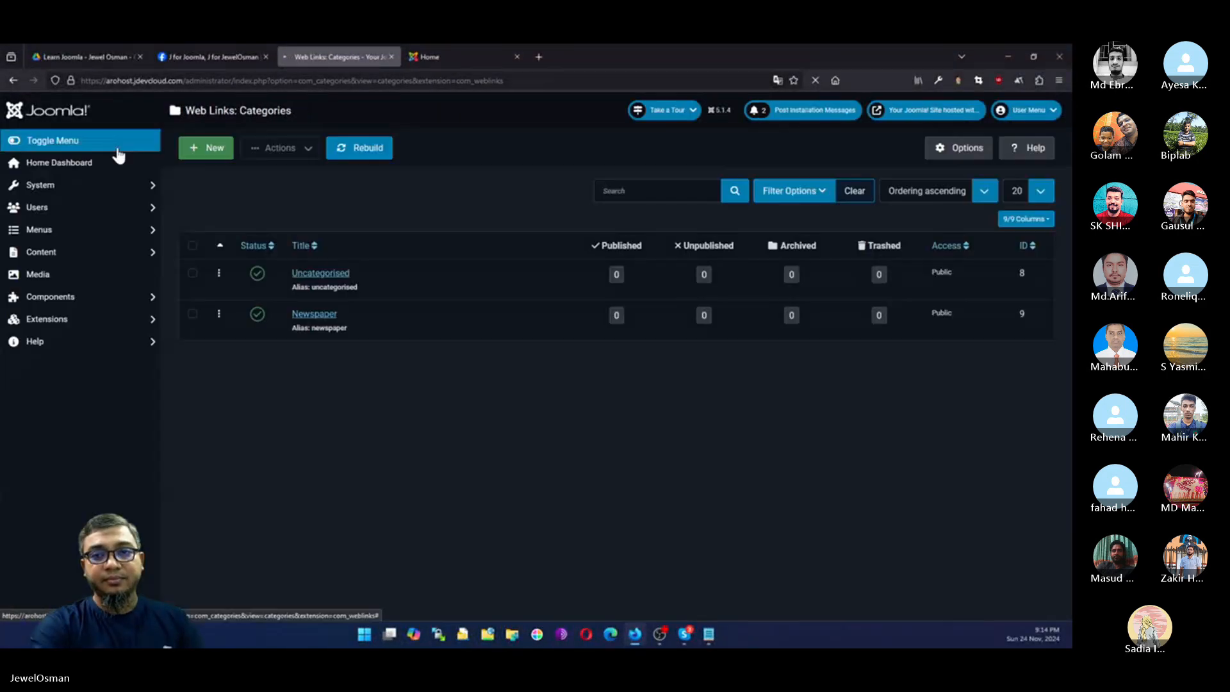
Create a second Web Links category titled "Joomla Related", saving and closing it.
click(208, 155)
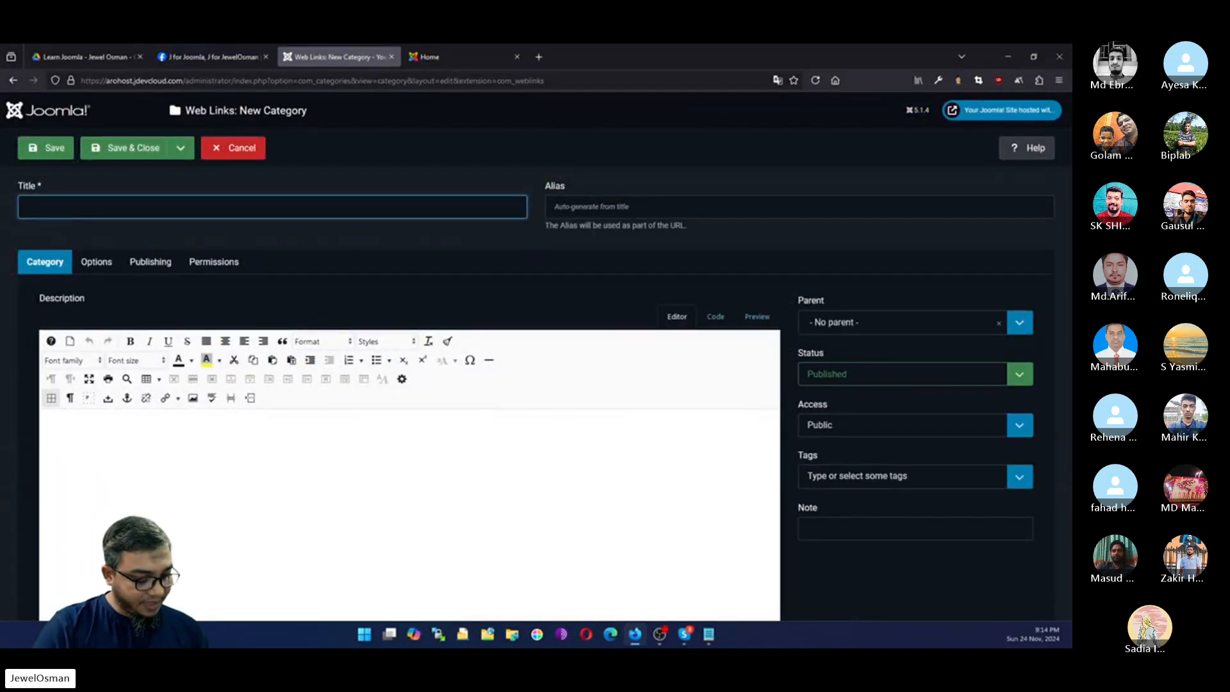
text(Jooml)
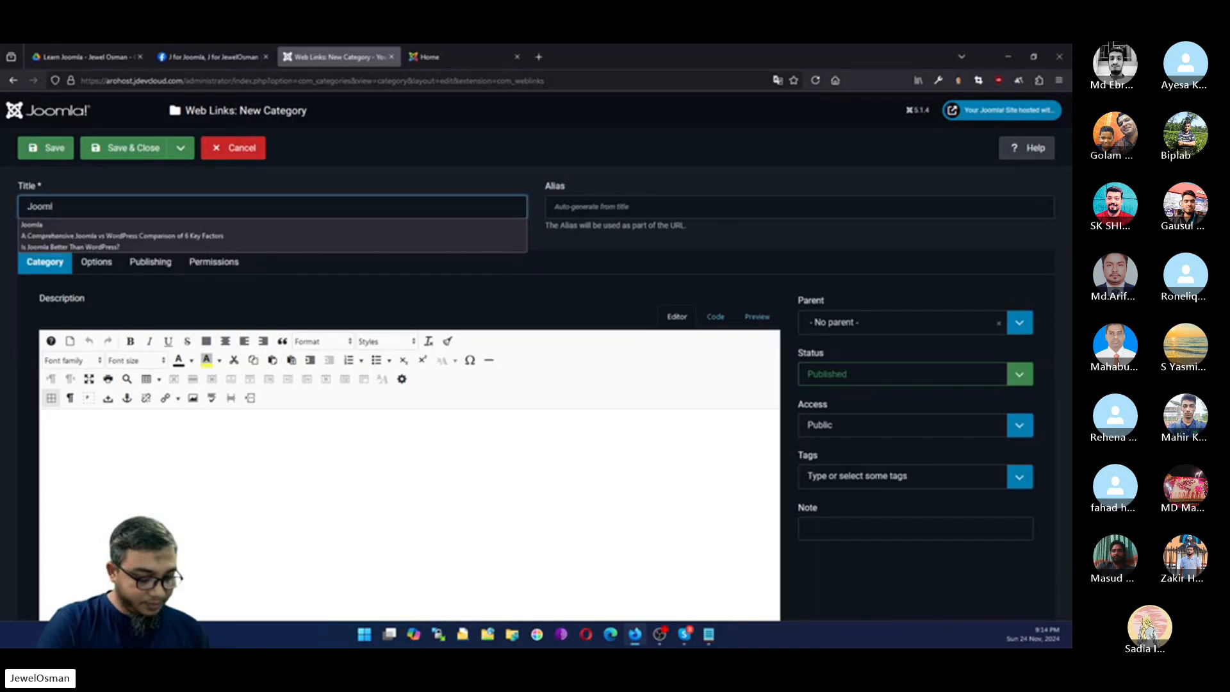
text(a Rela)
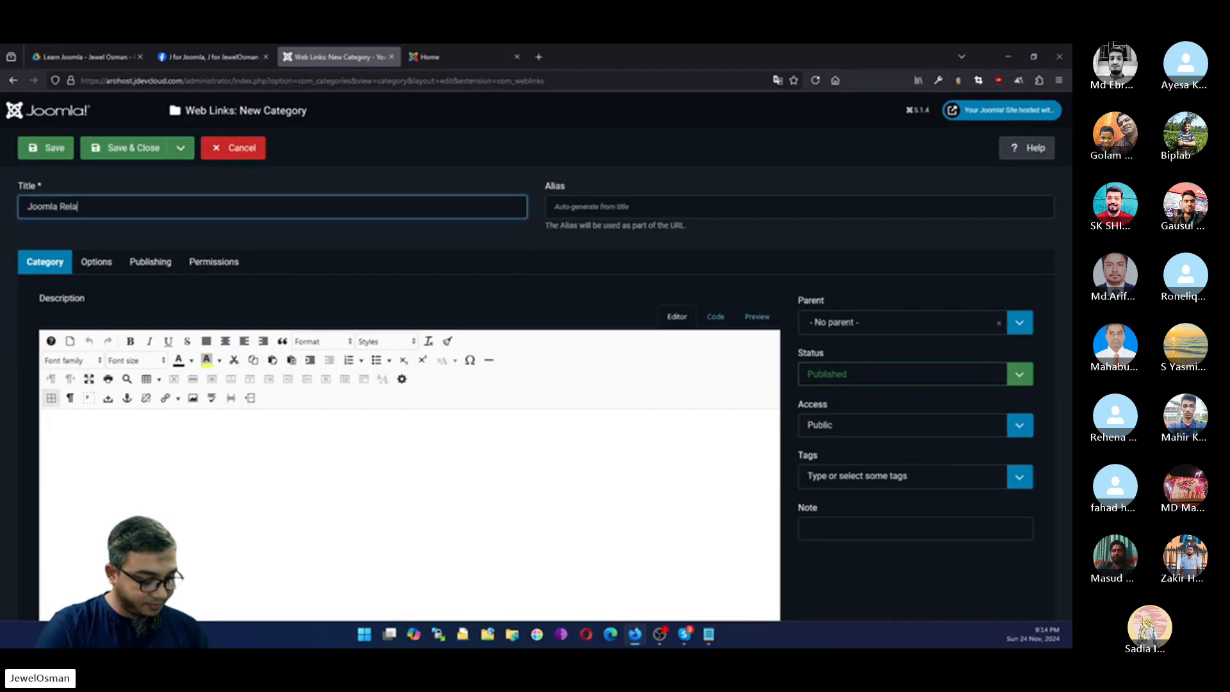
text(ted)
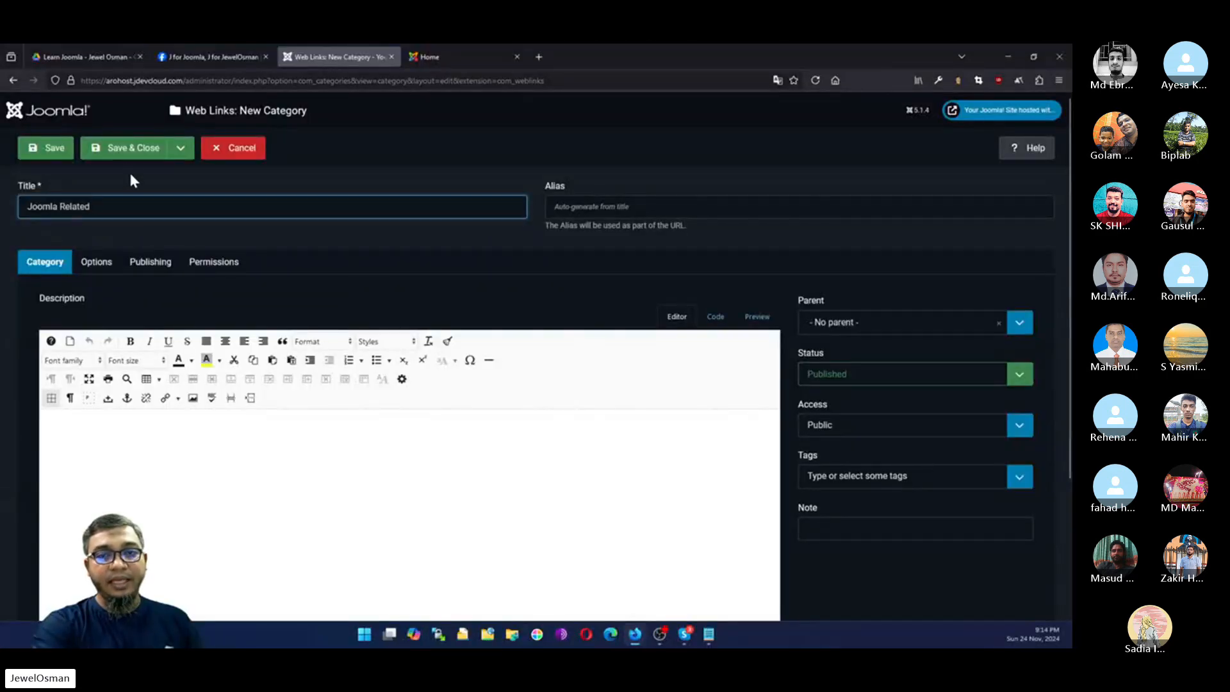
click(116, 153)
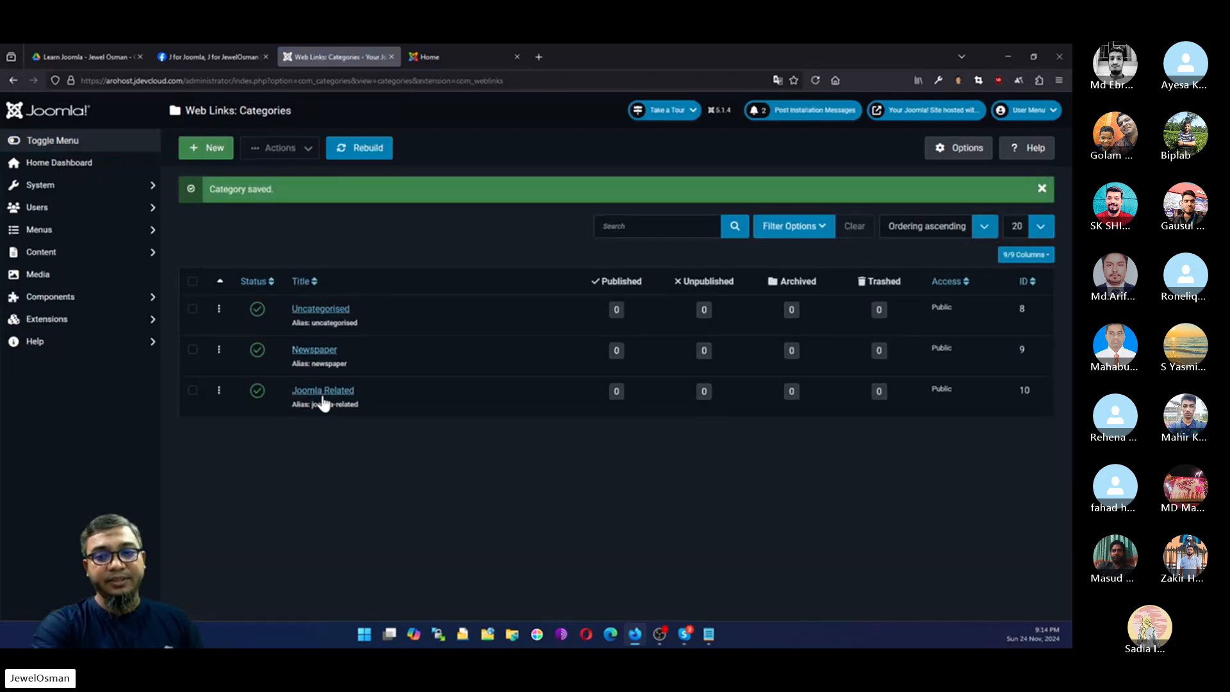
Add another Web Links category titled "Domain & Hosting", then save and close it.
click(196, 152)
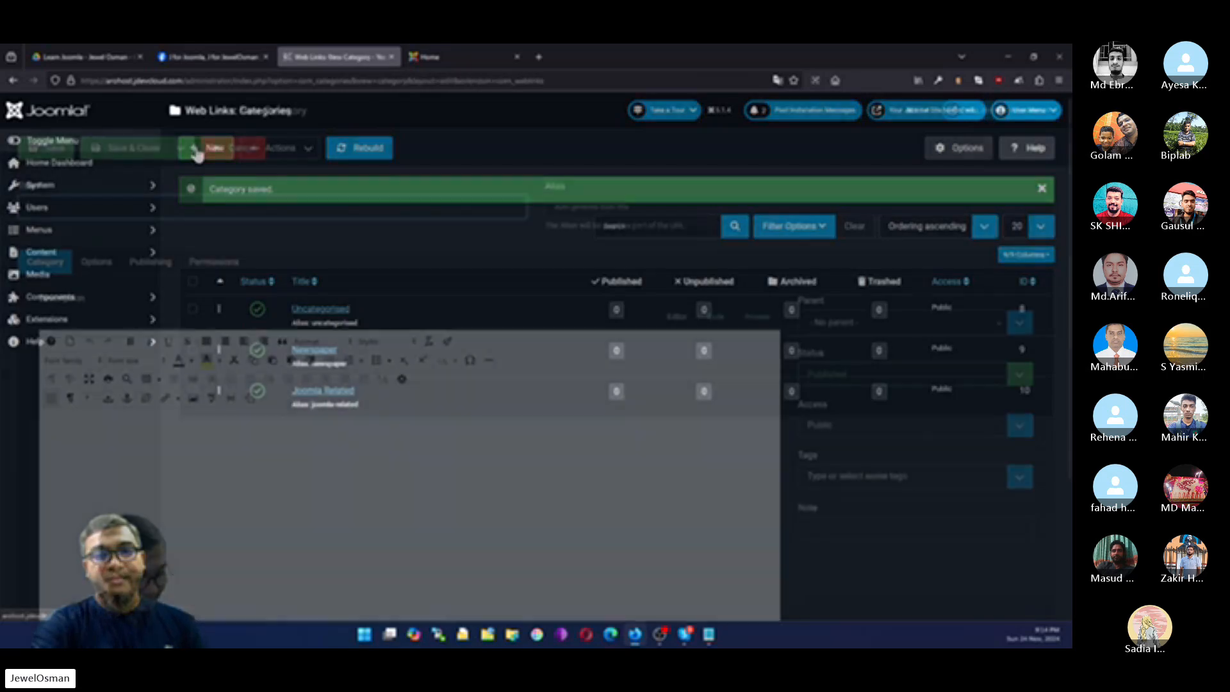
text(Domain)
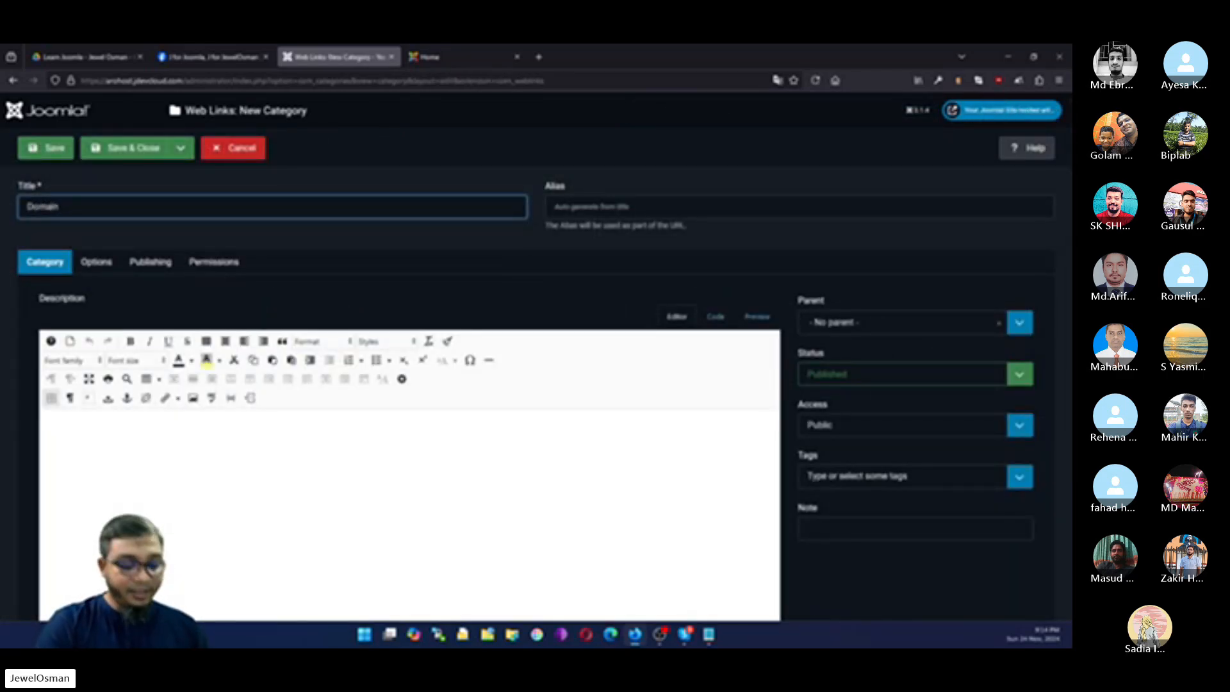
key(BackSpace)
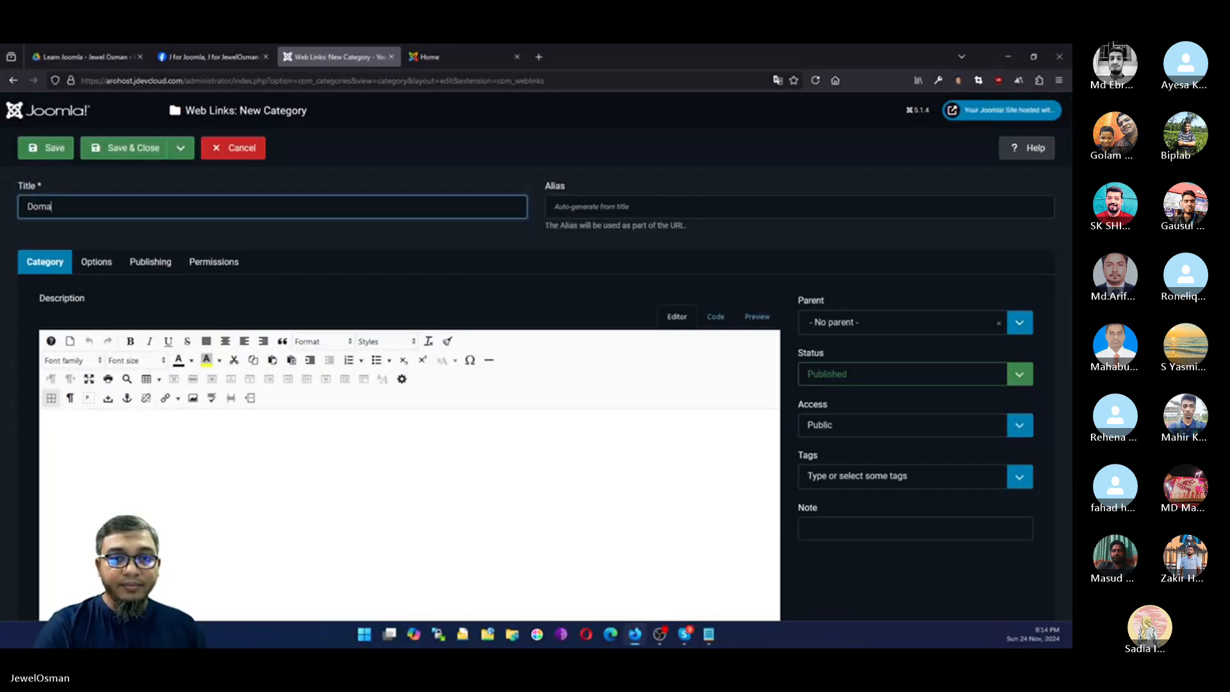
text(in )
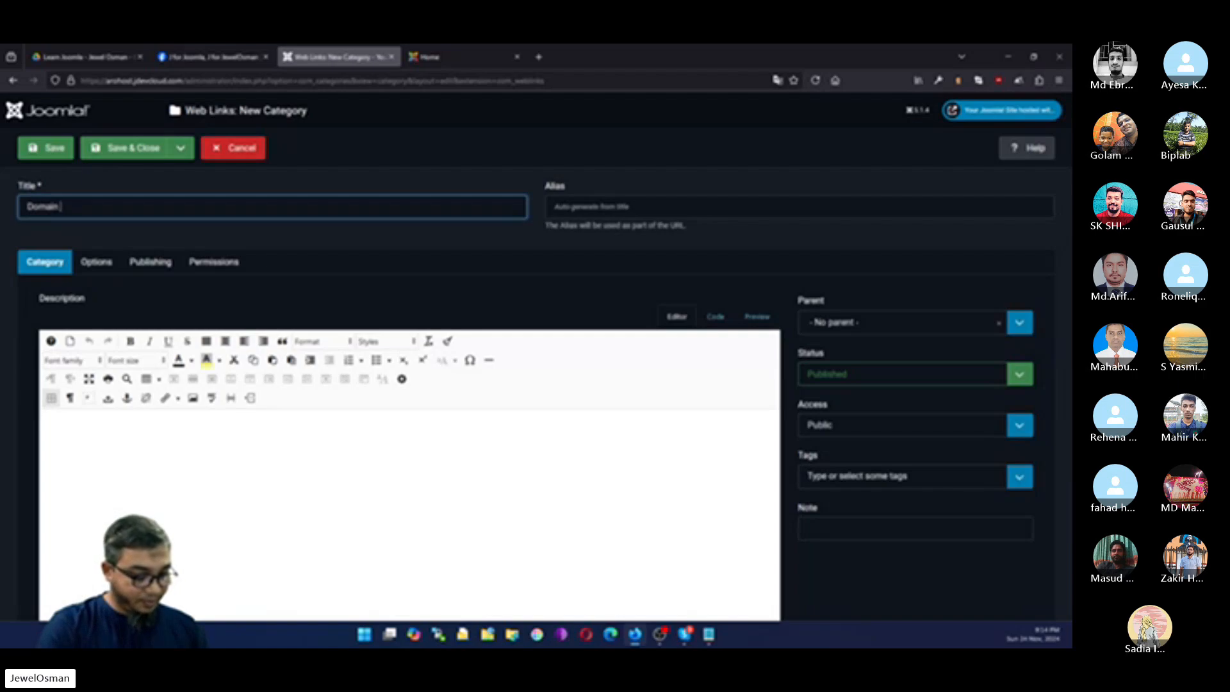
text(& Hosting)
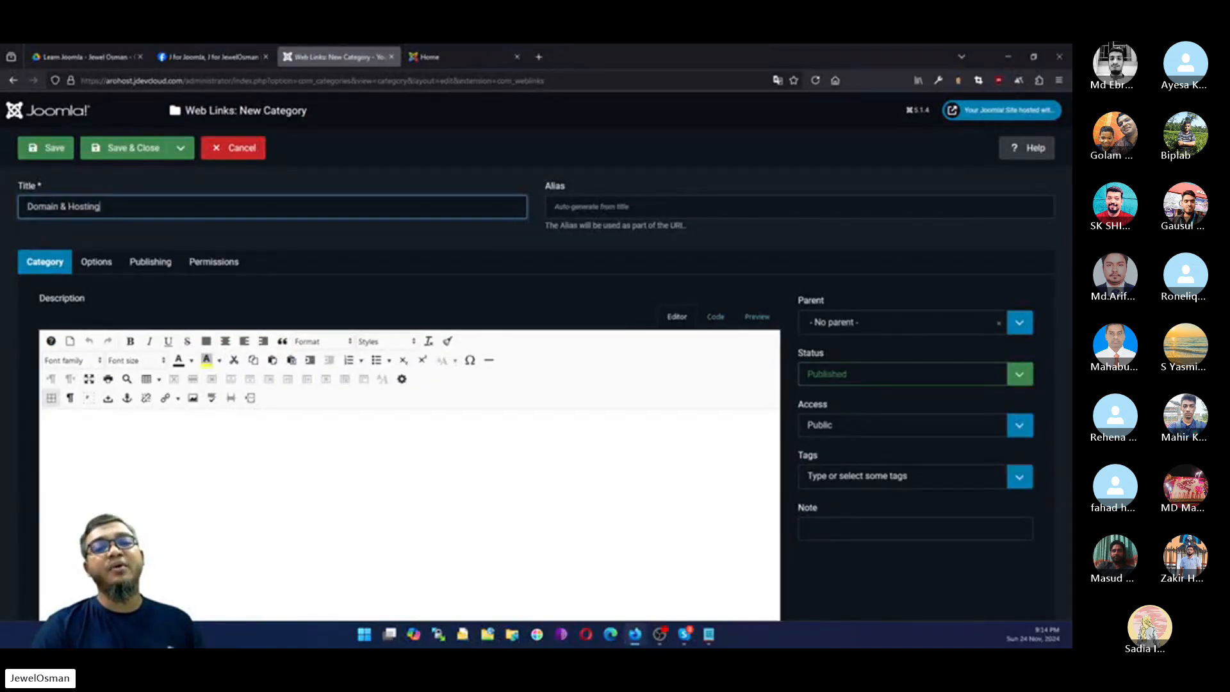
click(119, 150)
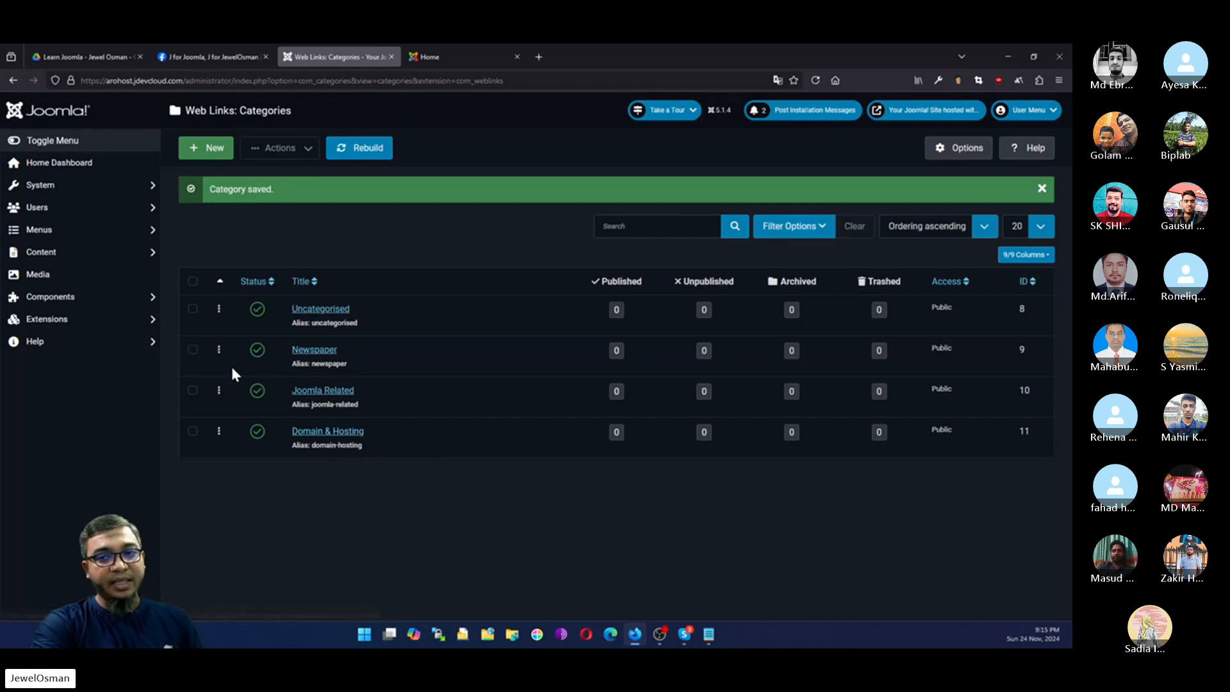
Open the list of links in the Web Links component.
click(57, 300)
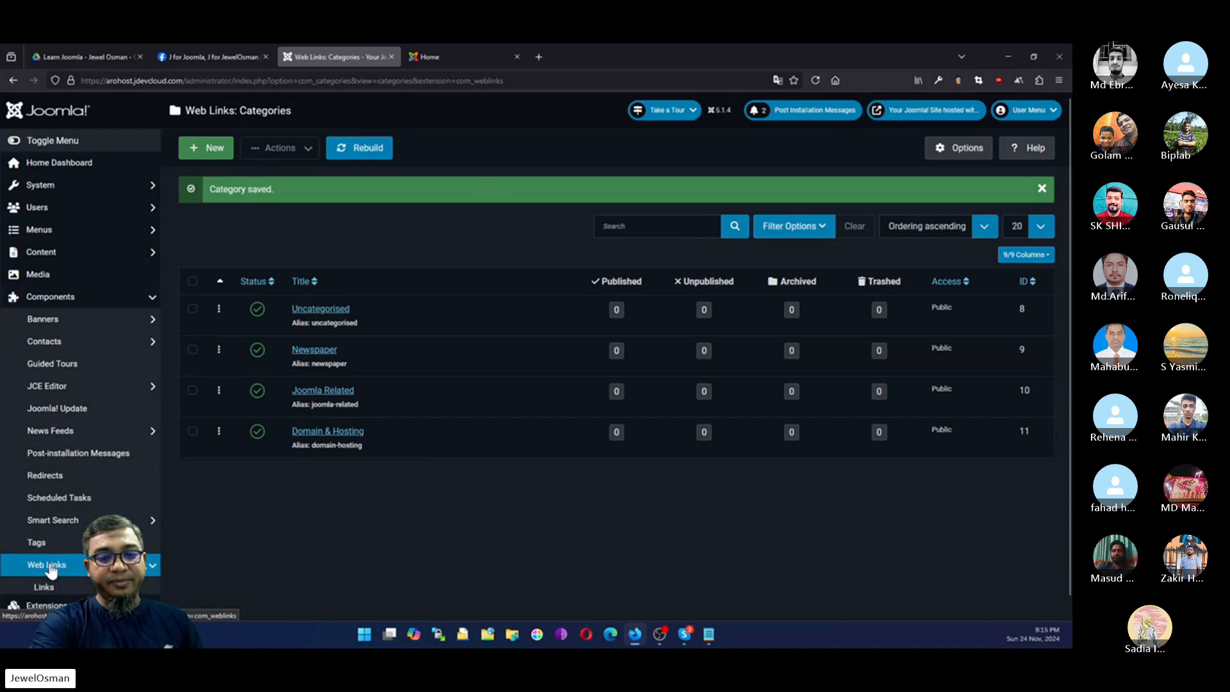
click(46, 564)
scroll(45, 512, down, 2)
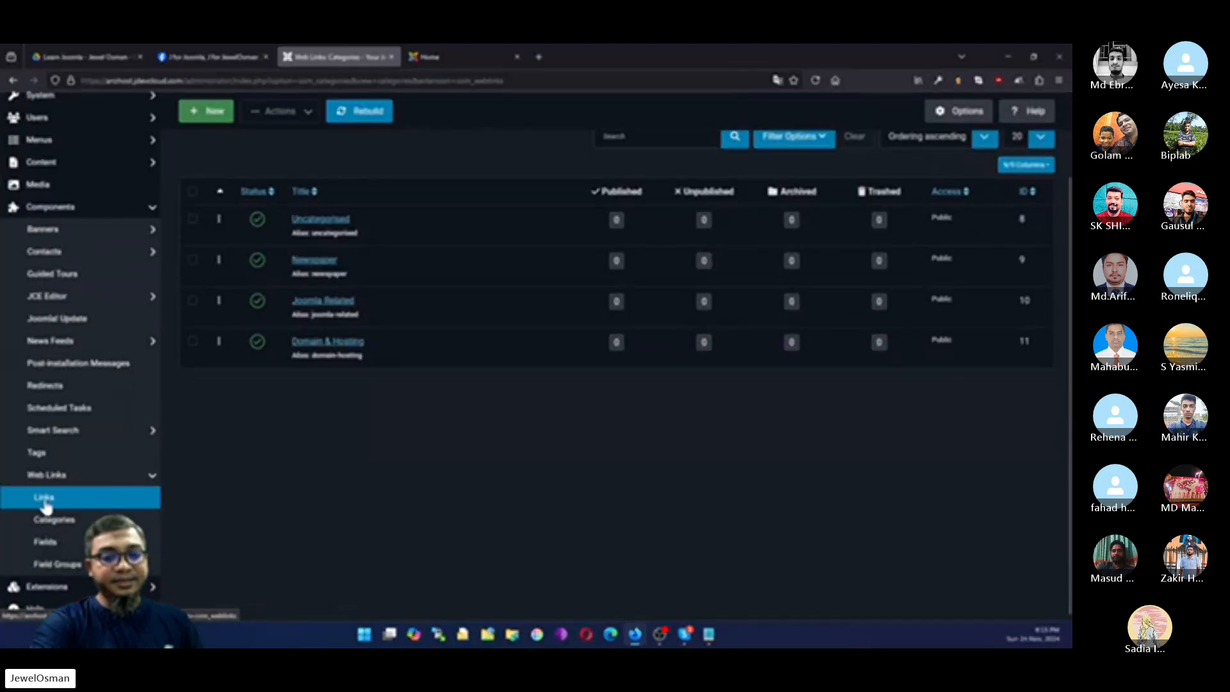
click(42, 503)
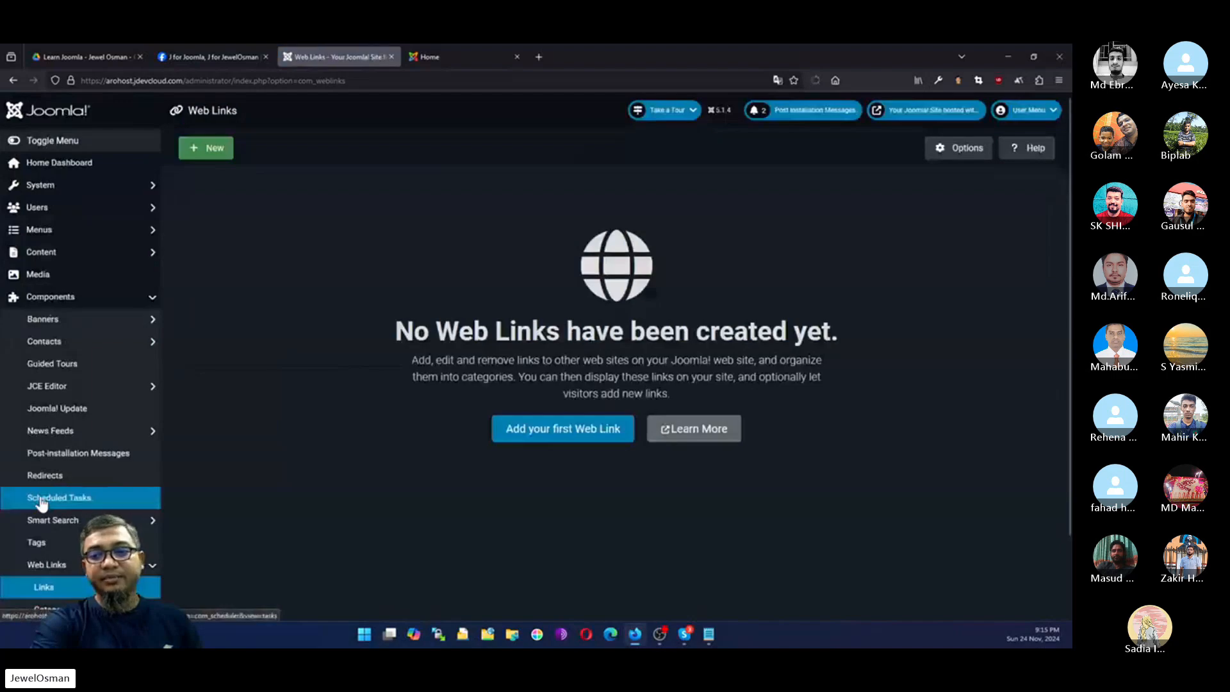
click(203, 150)
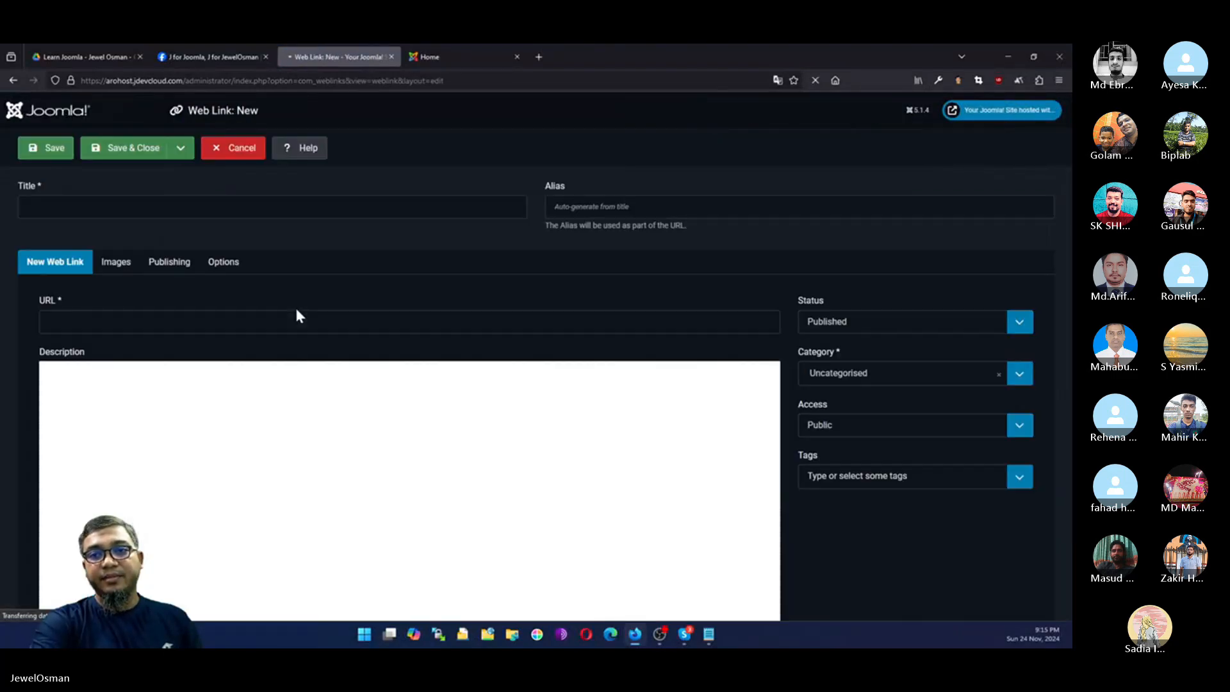
click(47, 323)
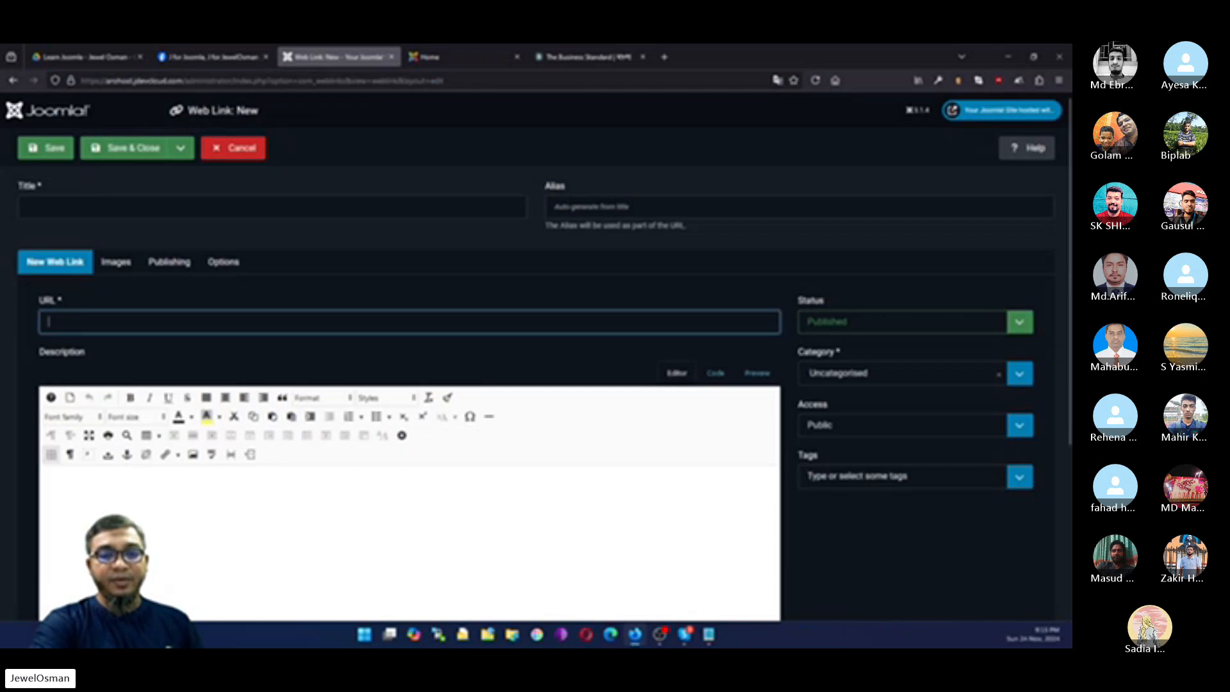
text(https://www.tbsnews.net/bangla/)
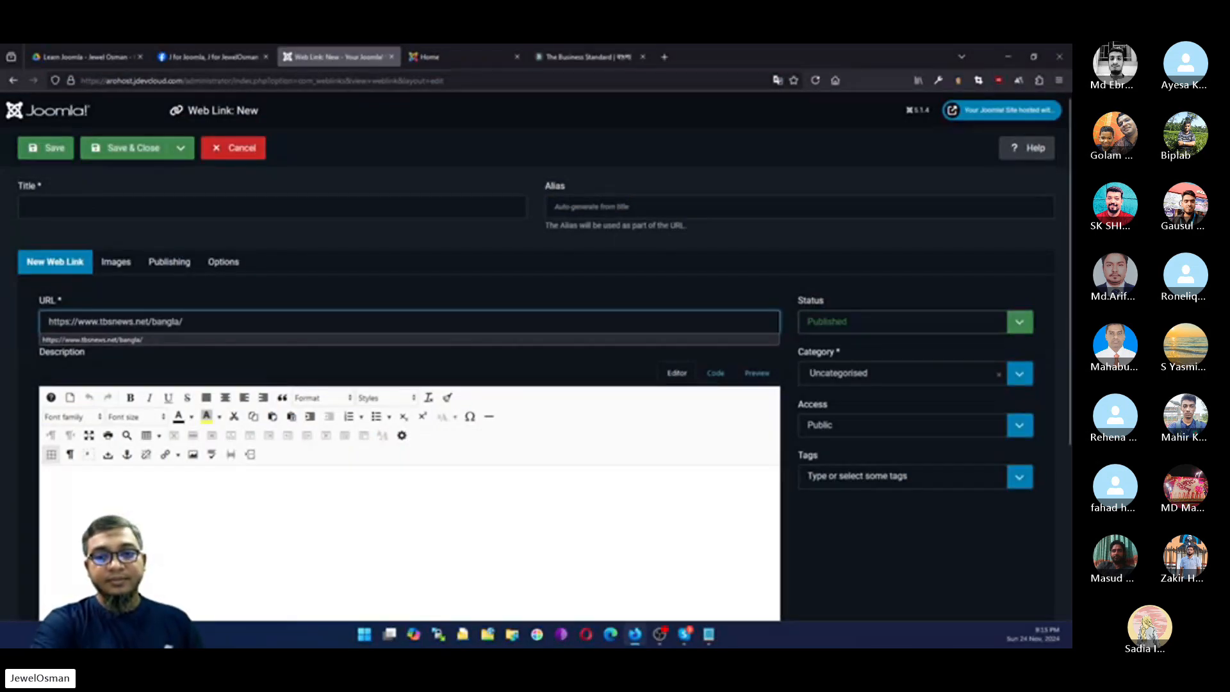
click(146, 340)
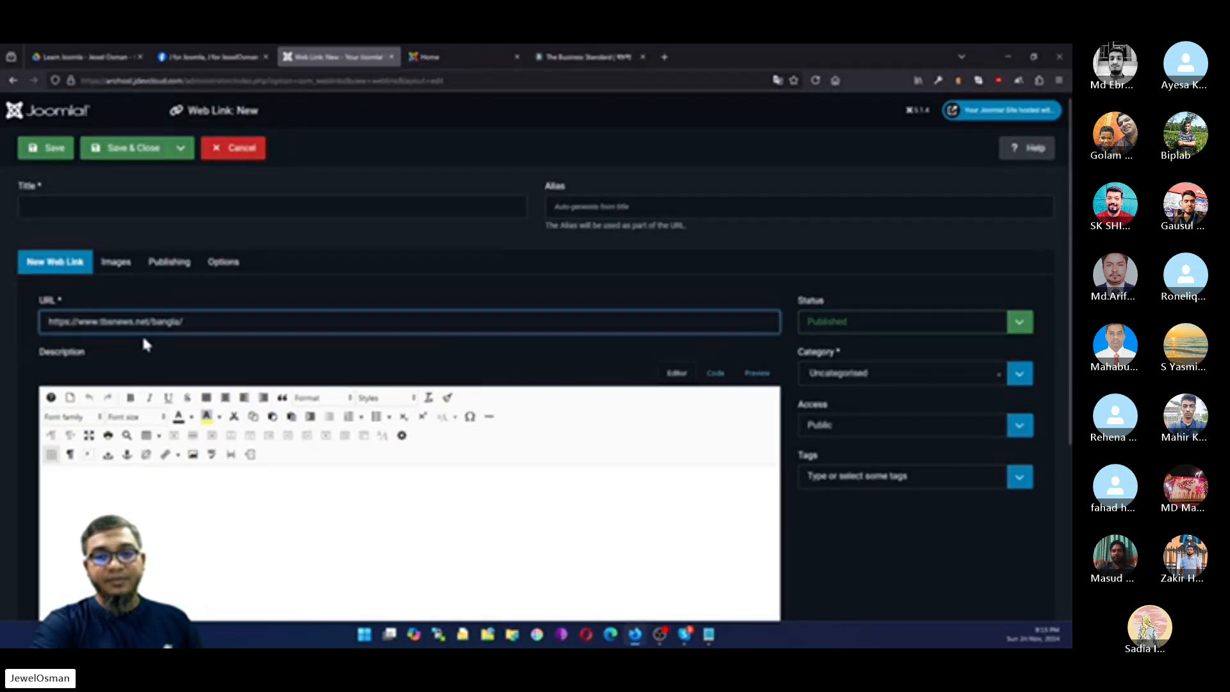
click(80, 208)
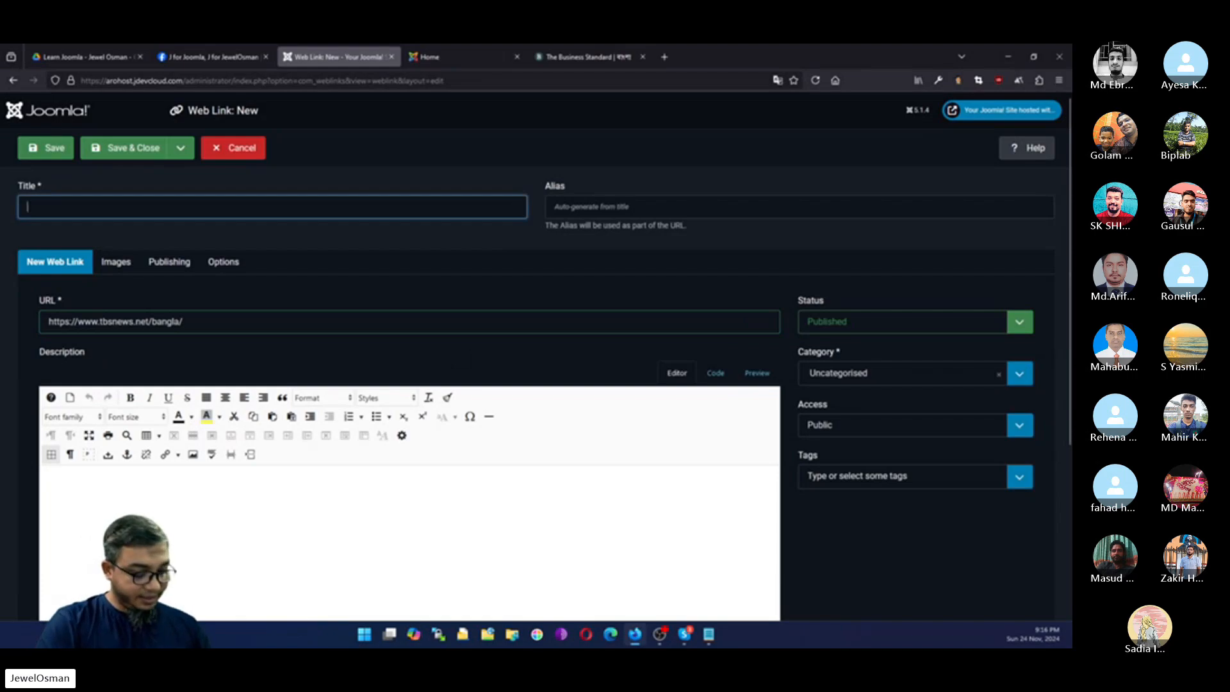
text(The)
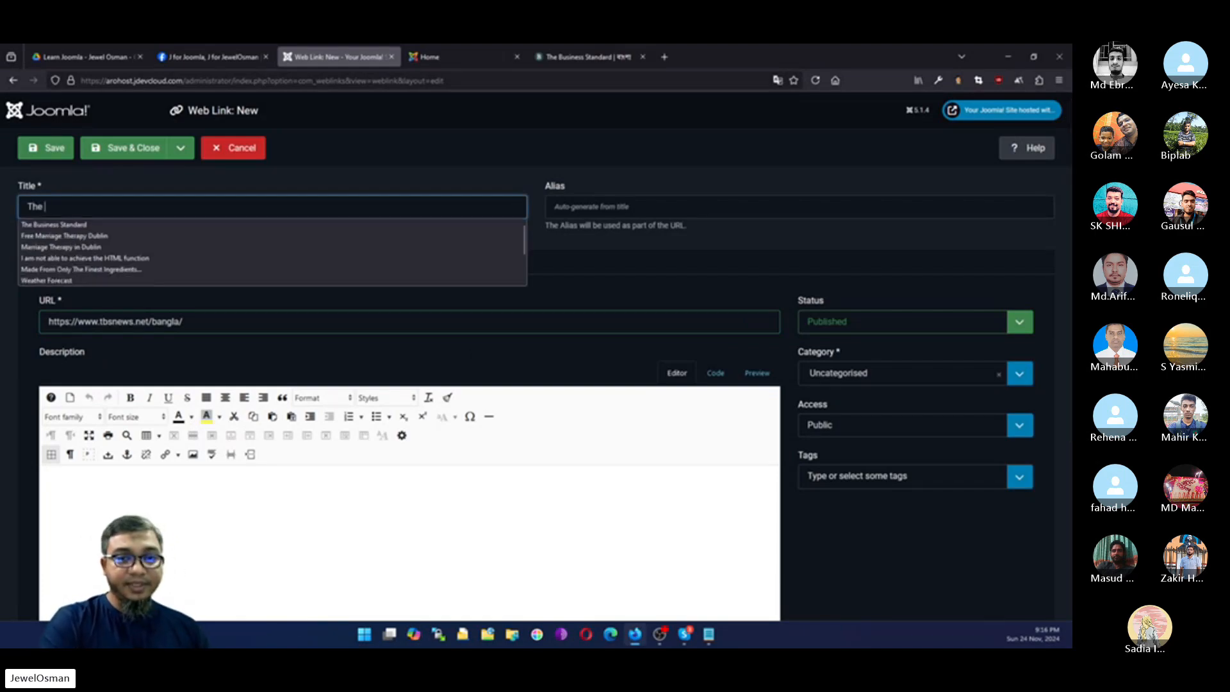
text( Bus)
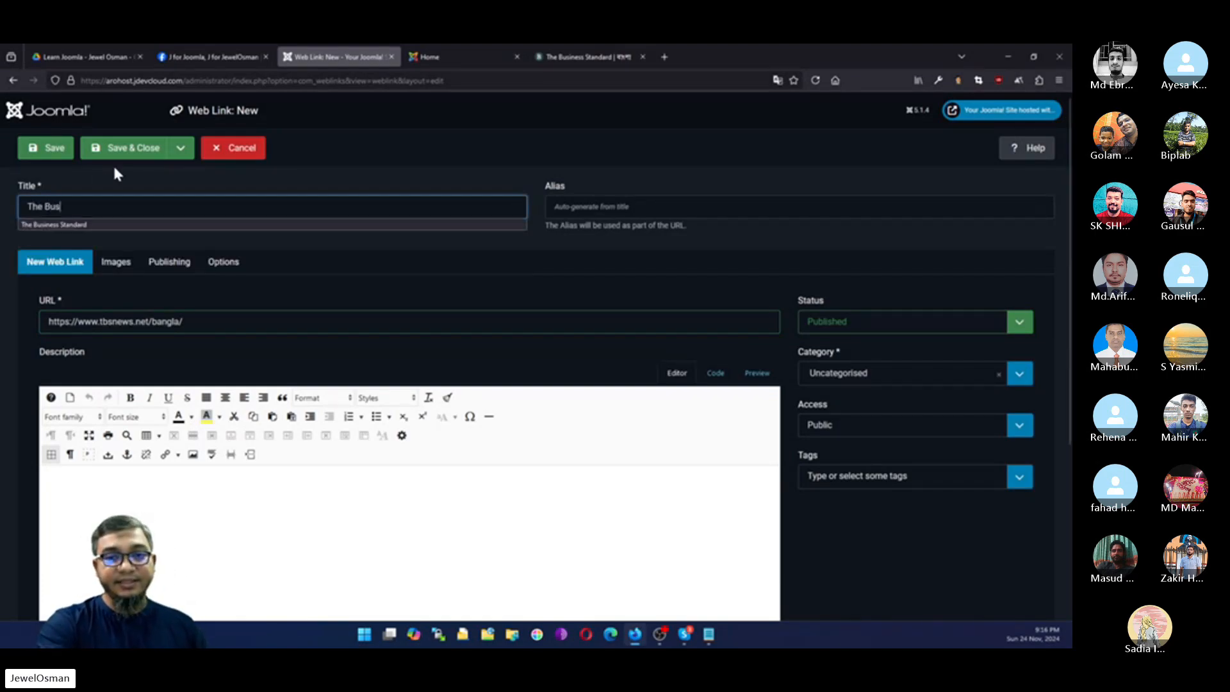
click(38, 225)
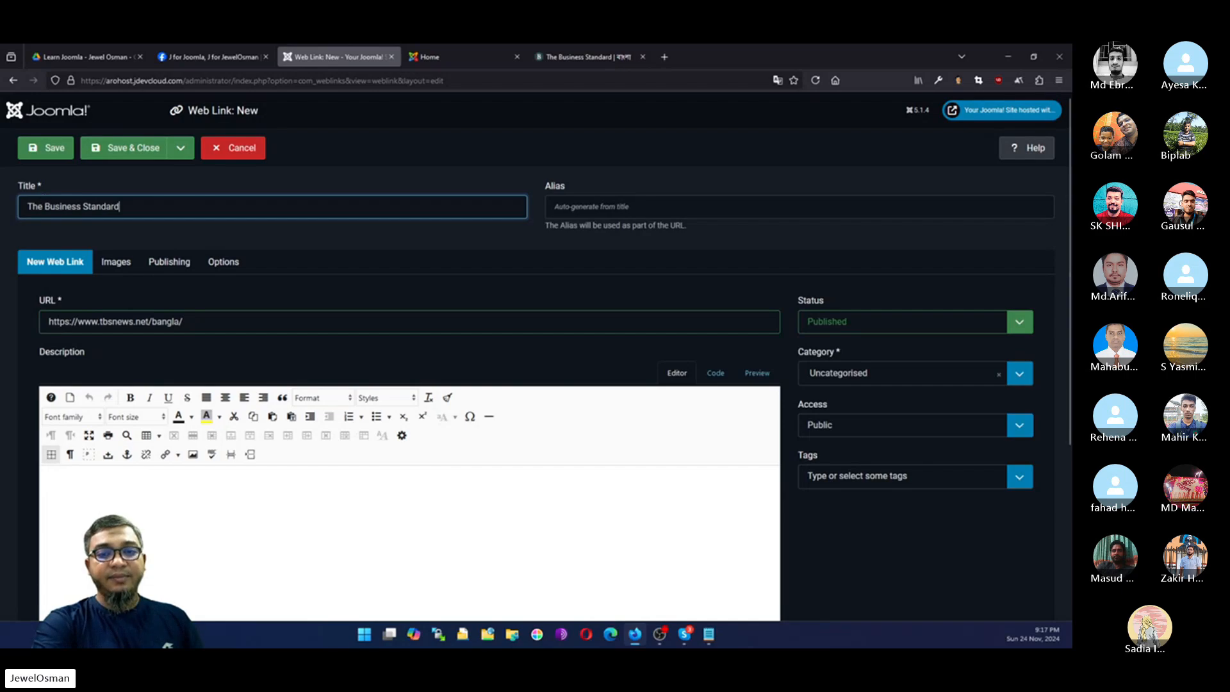
Assign The Business Standard link to the Newspaper category, then save and close it.
click(823, 382)
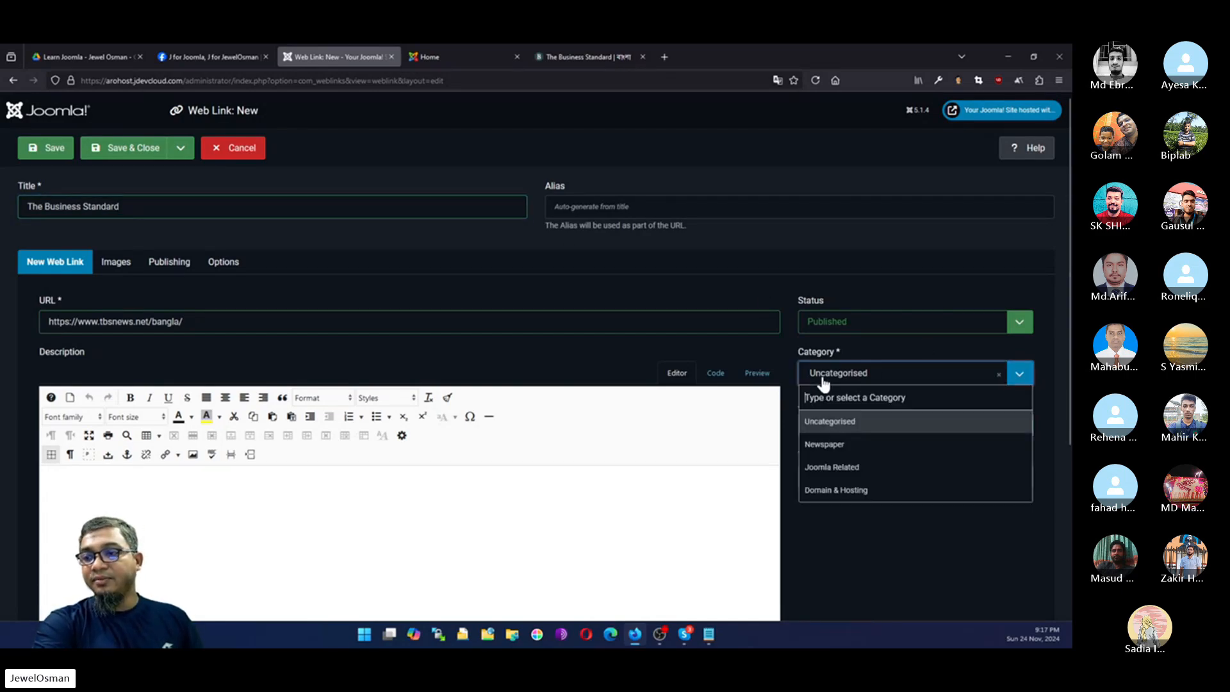
click(824, 448)
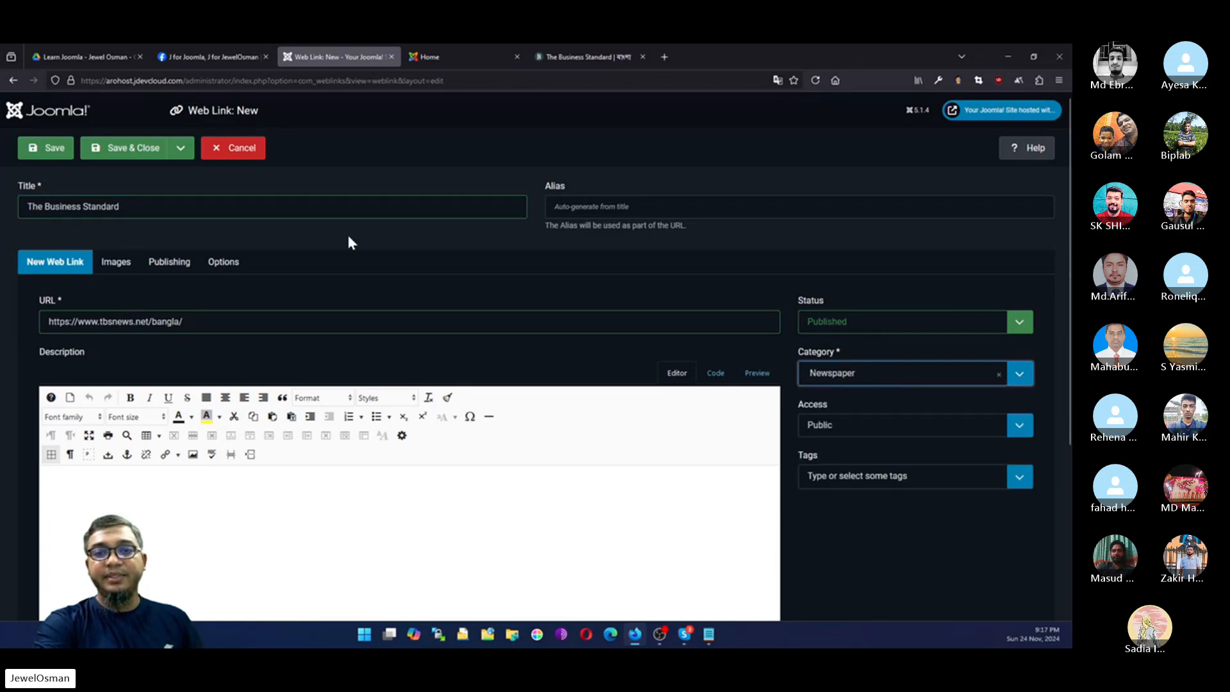
click(114, 155)
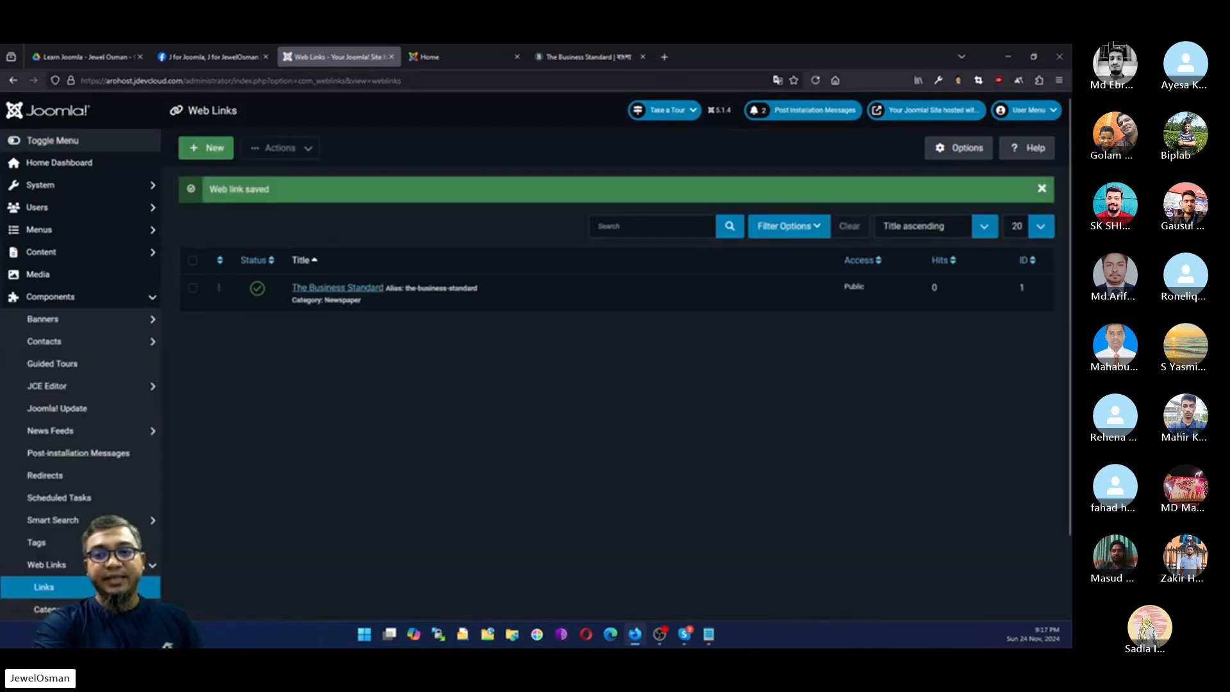
click(642, 56)
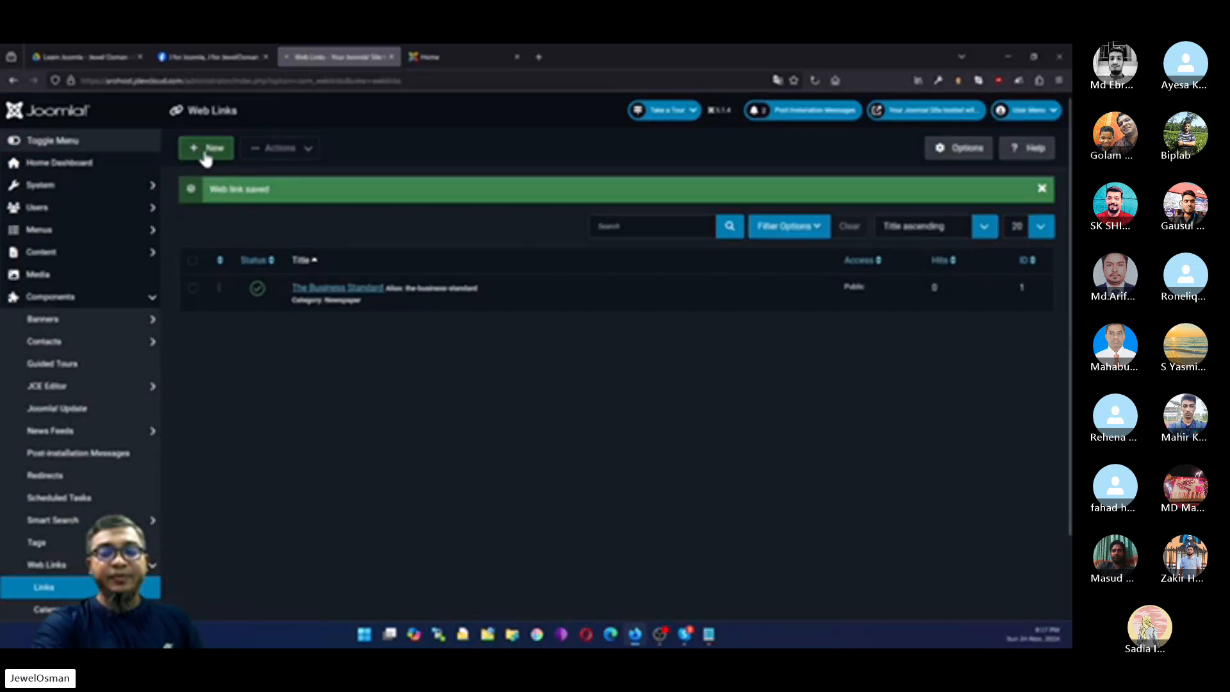
click(205, 153)
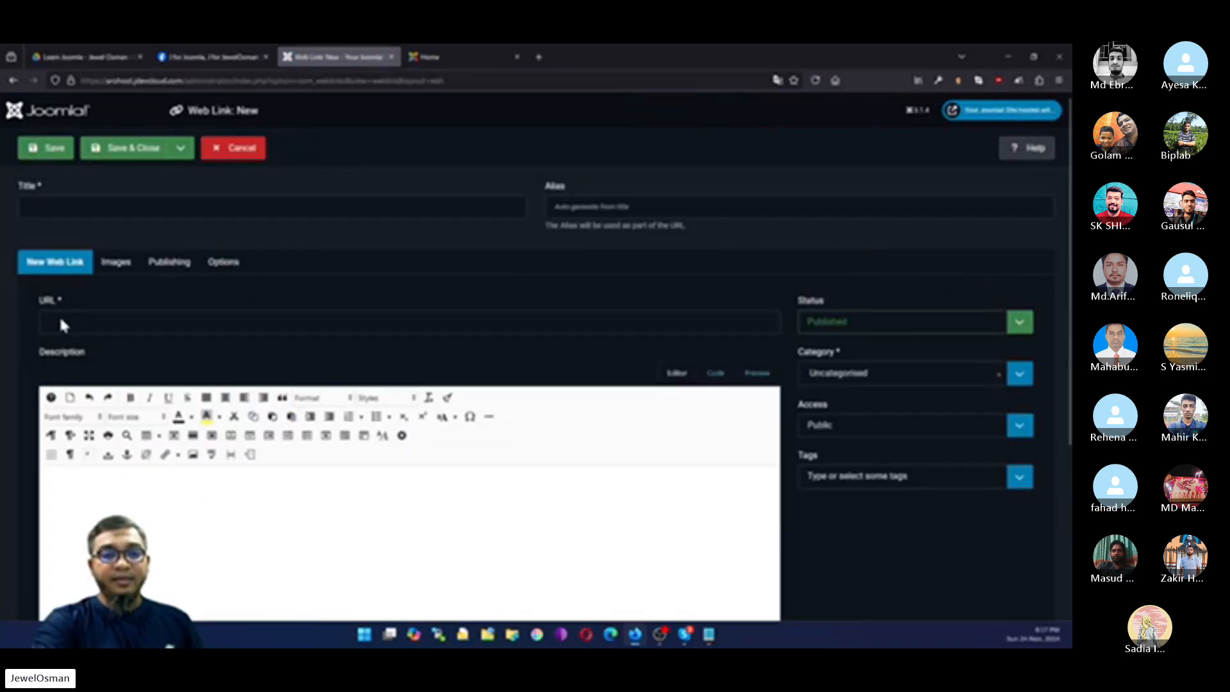
click(59, 320)
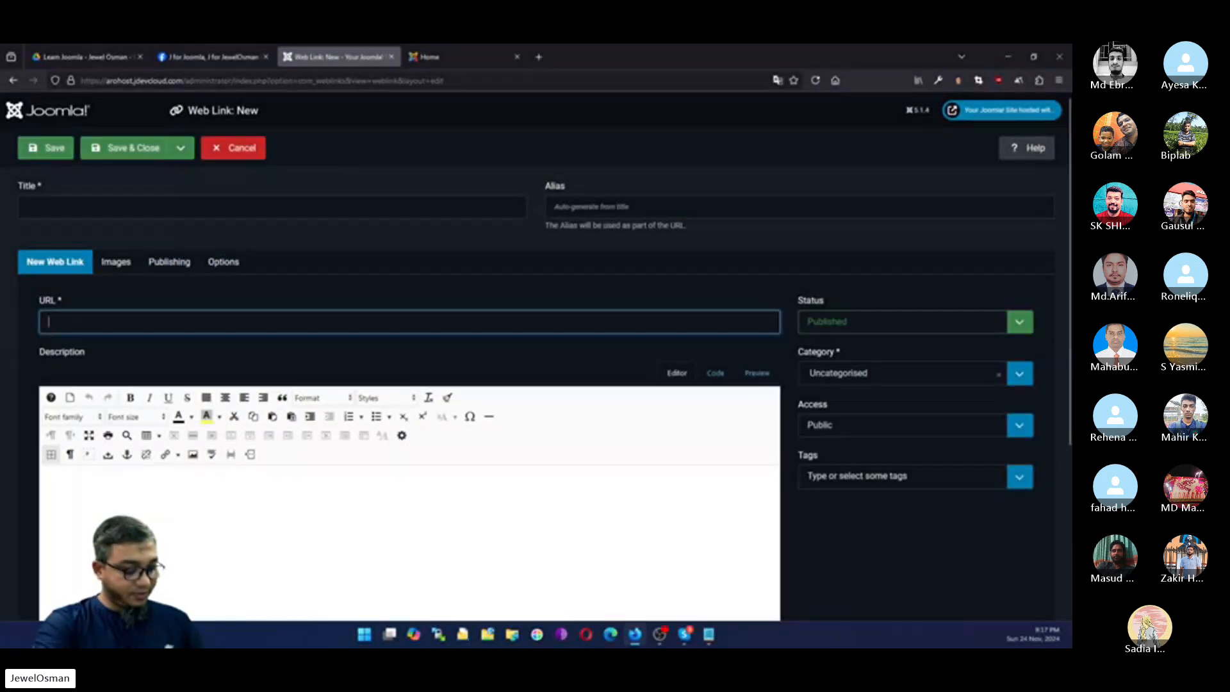
text(https://www.kalbela.com/)
click(39, 206)
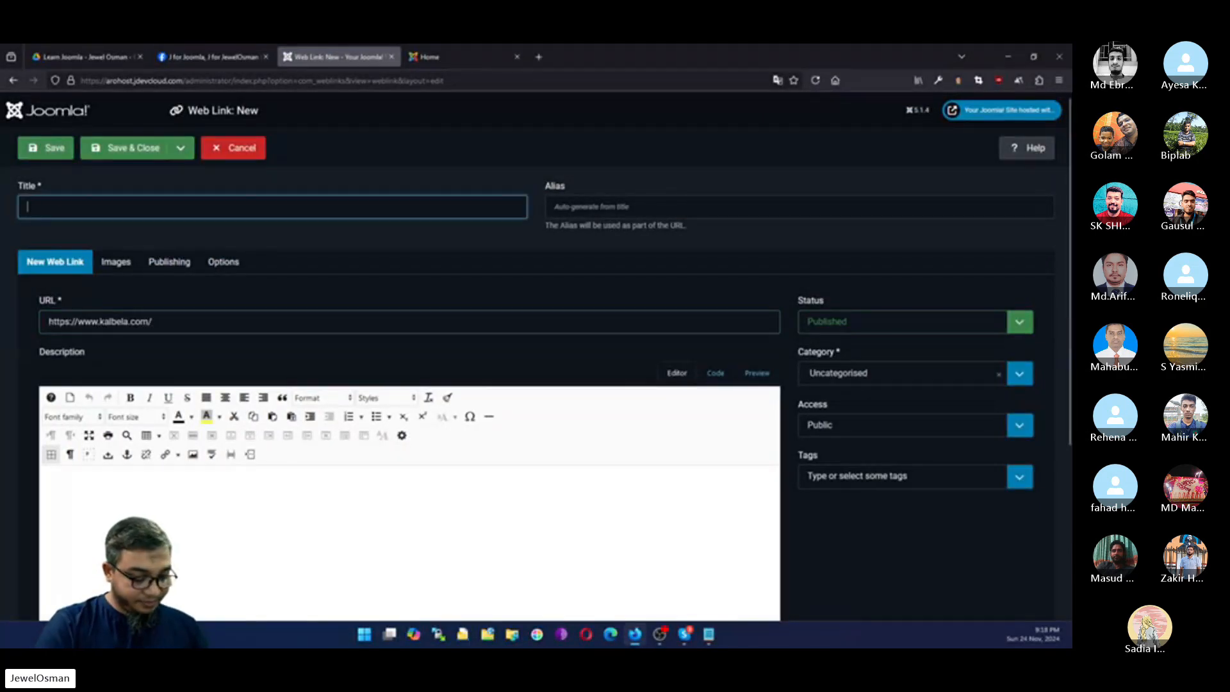
text(Kalne)
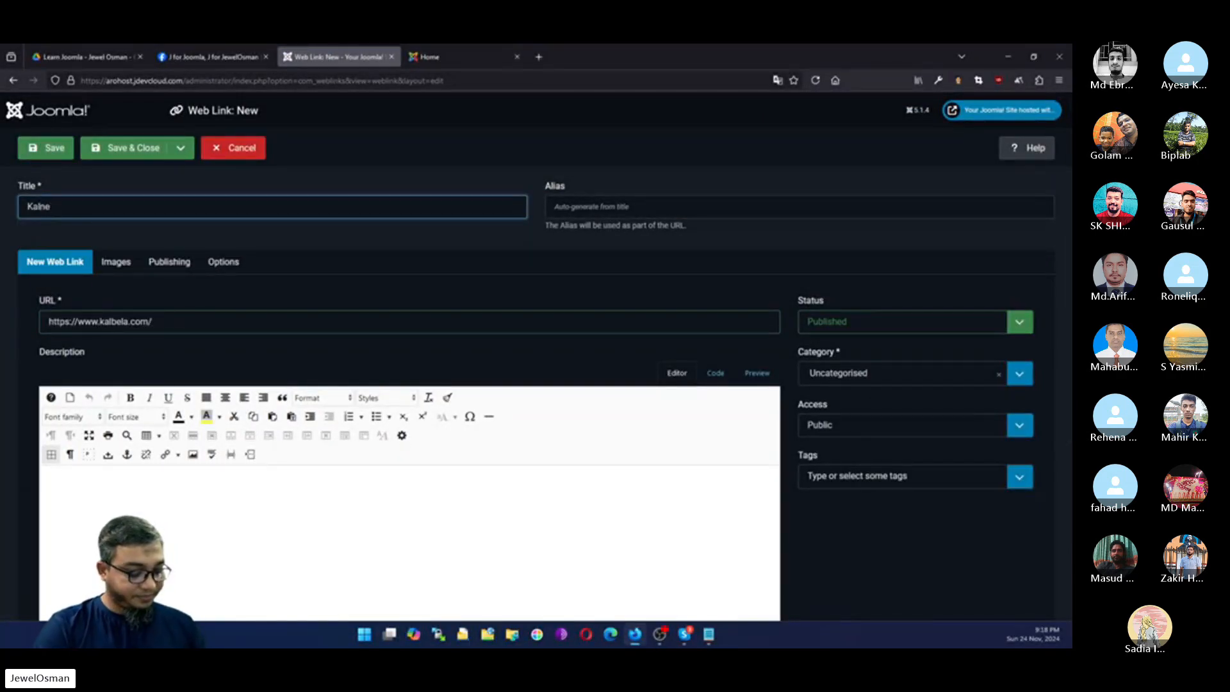
text(la)
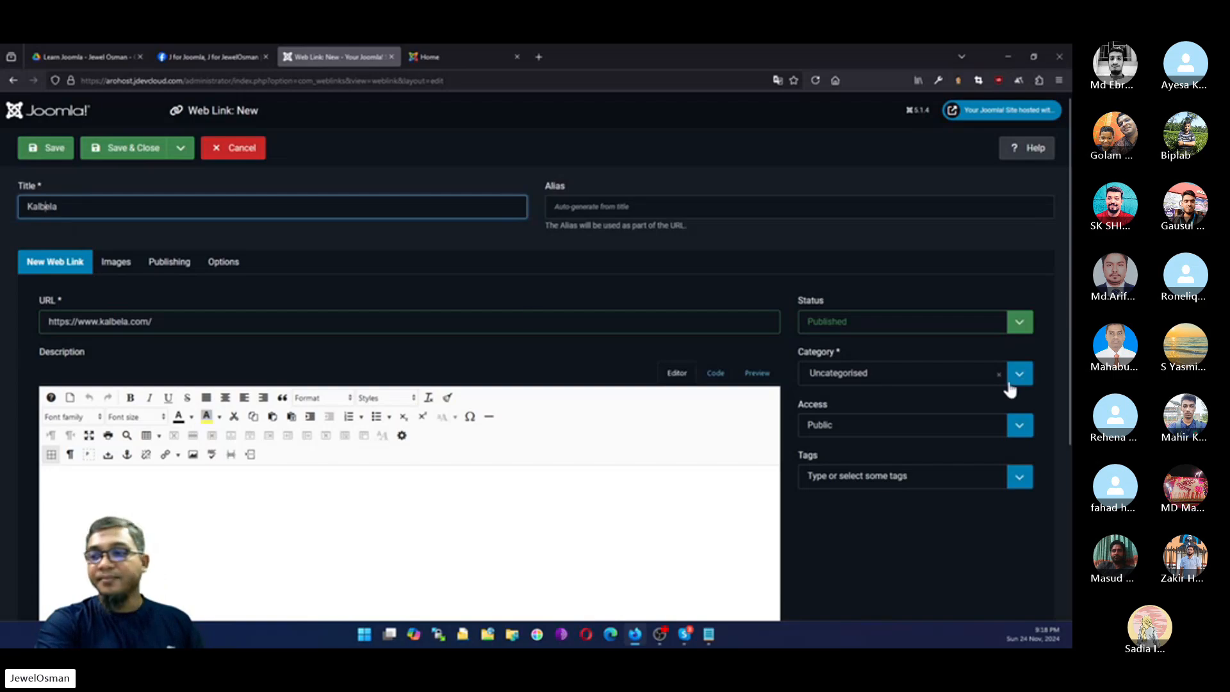
Assign the Kalbela link to the Newspaper category, then save and close it.
click(835, 381)
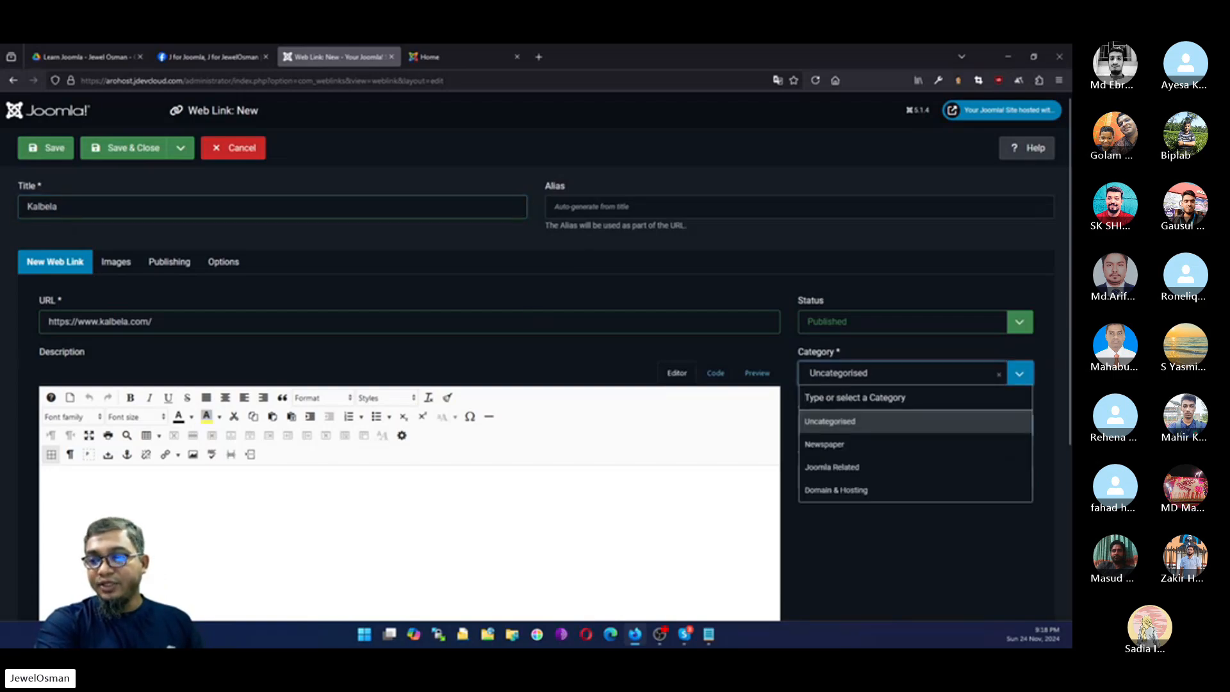
click(818, 445)
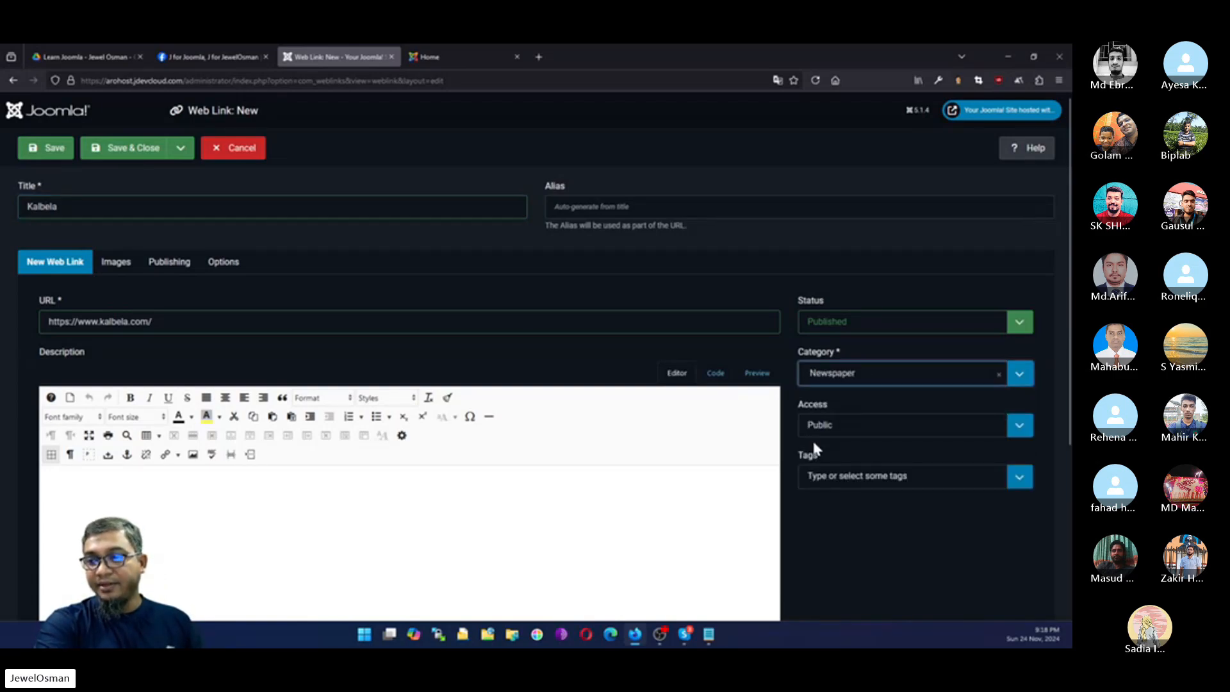
click(124, 154)
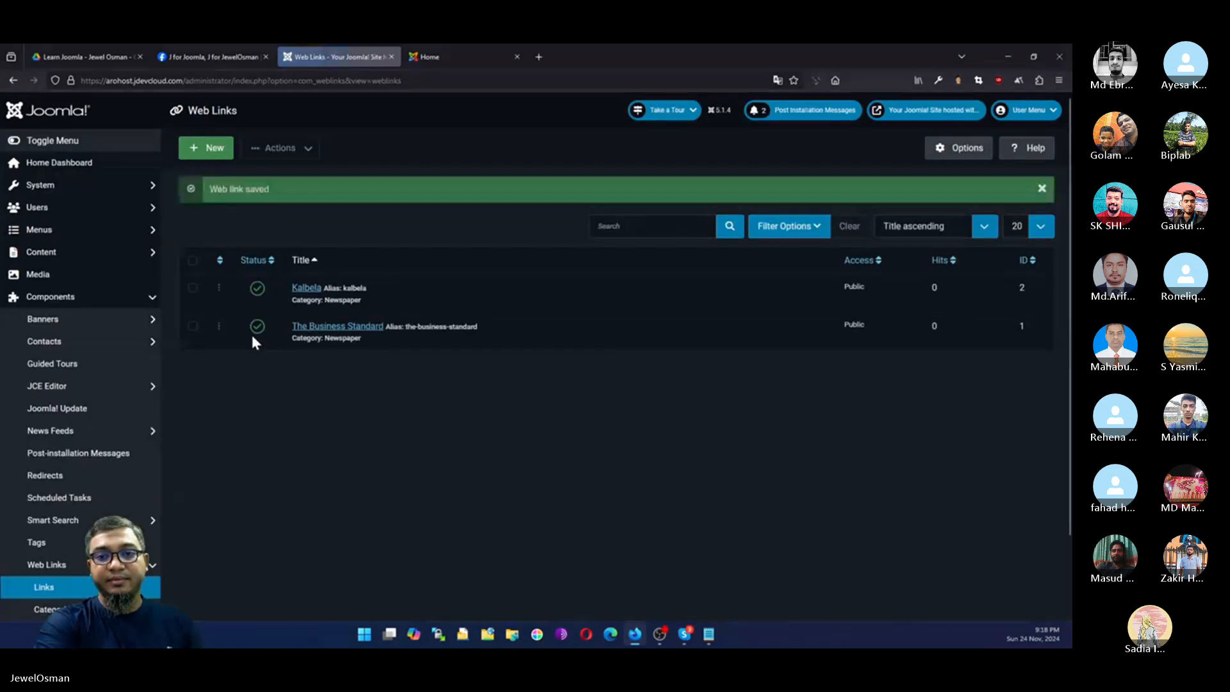
click(192, 153)
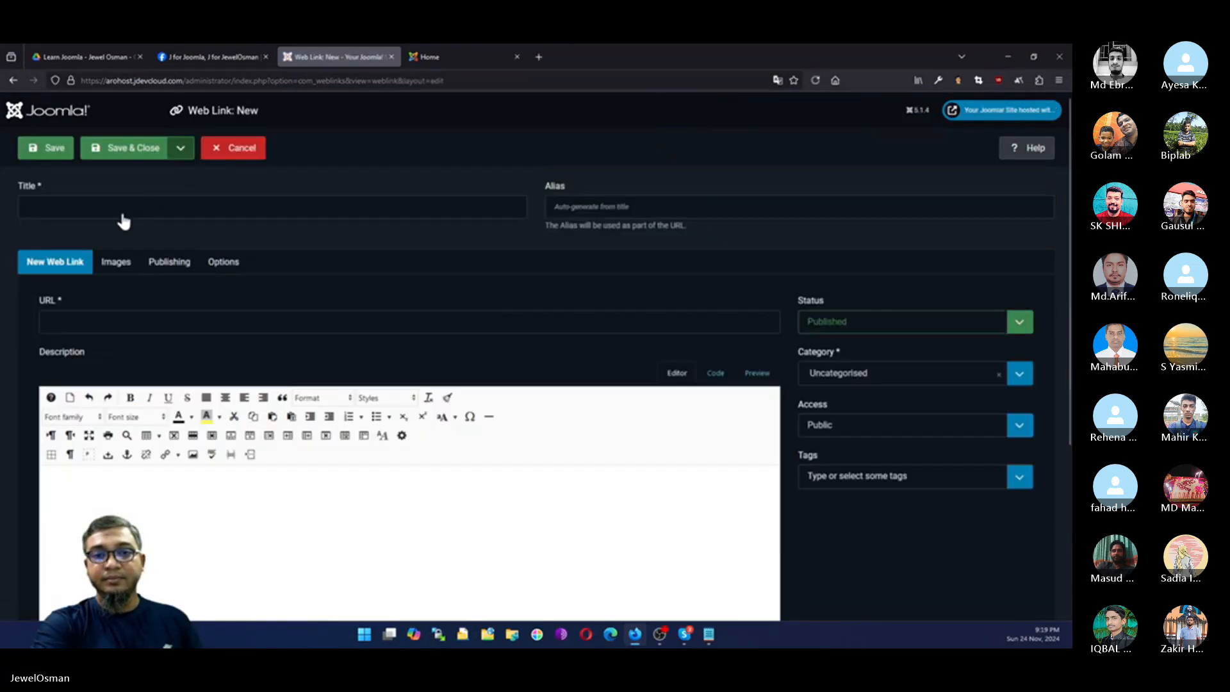
click(121, 321)
text(https://www.joomshaper.com/)
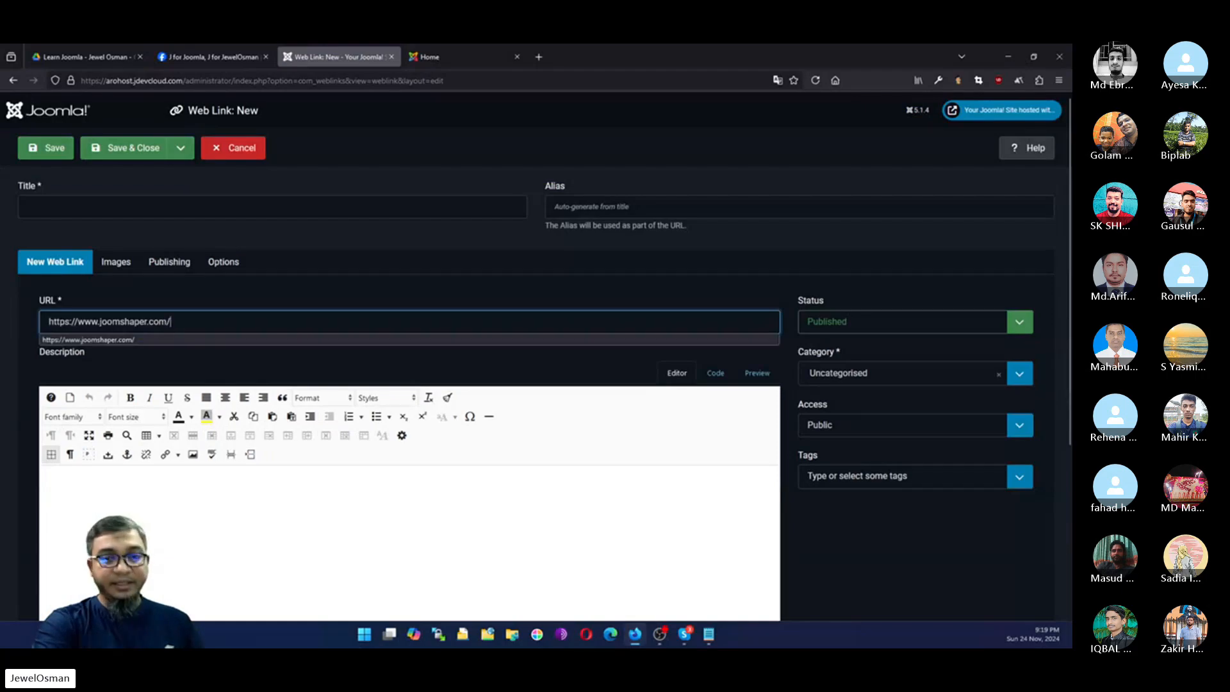
click(84, 206)
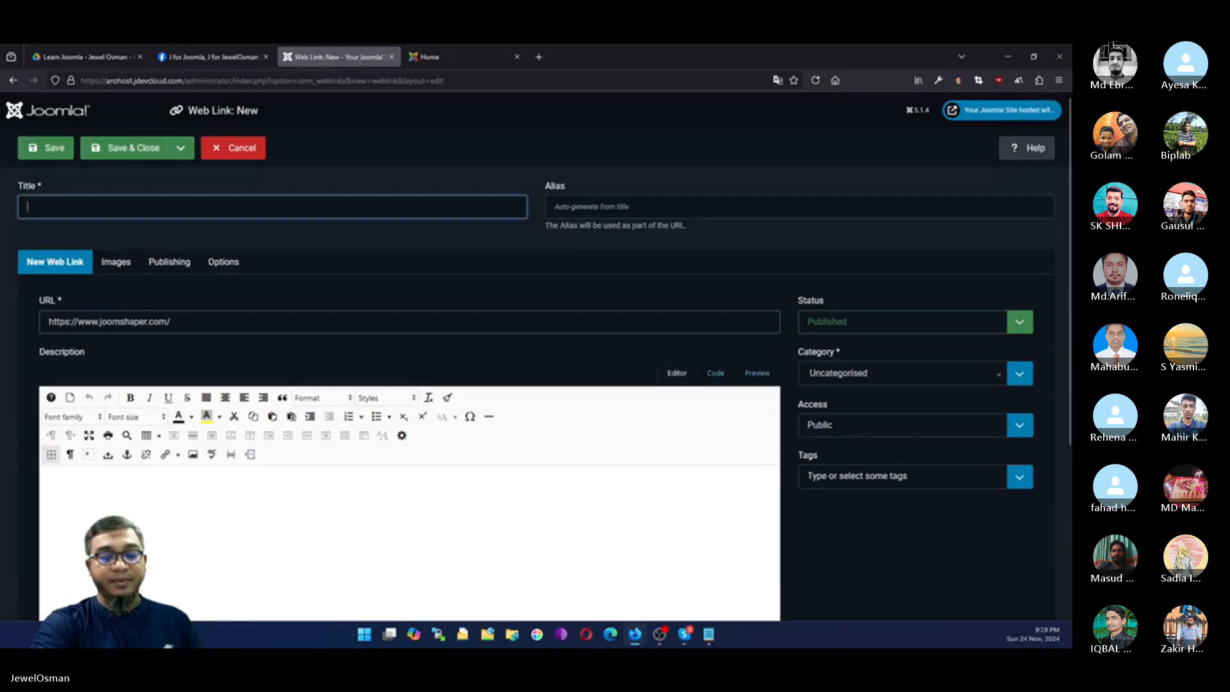
text(Joom)
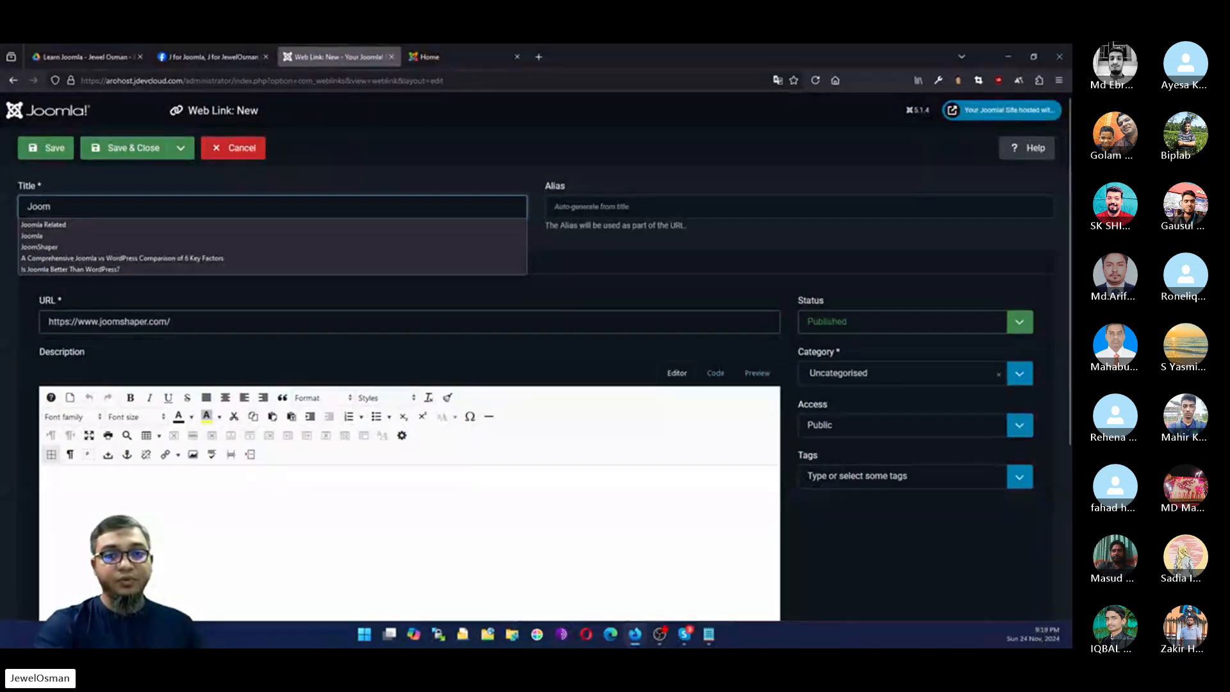
click(38, 250)
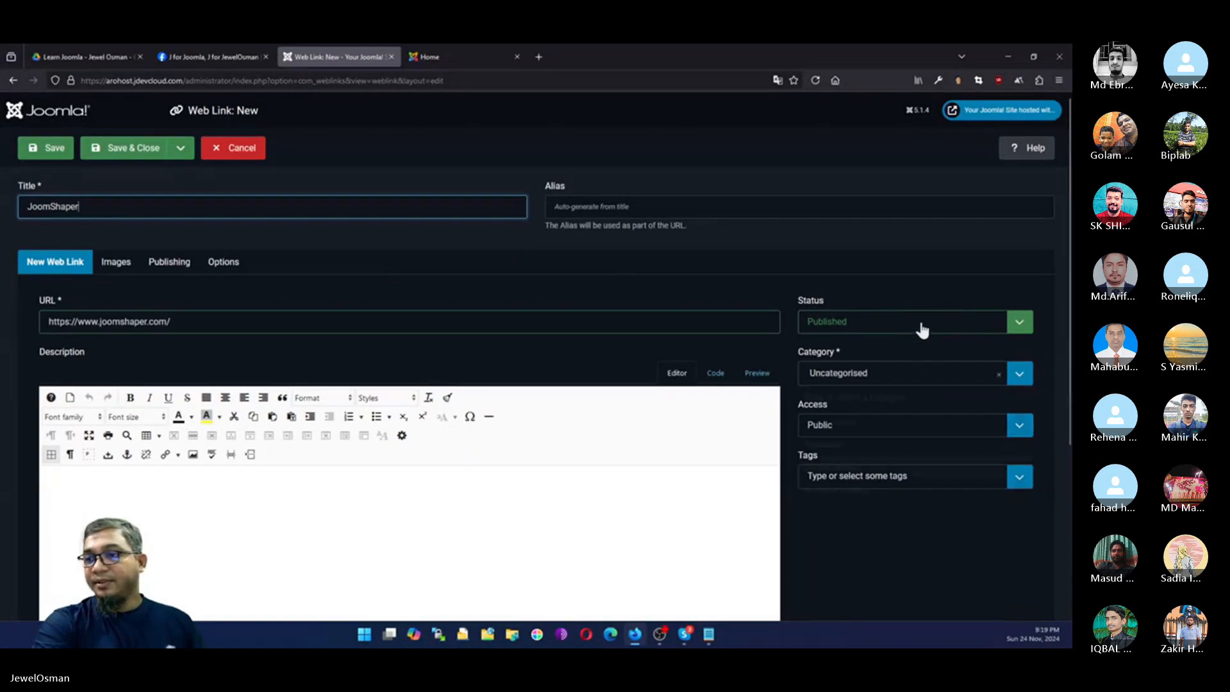
Assign the JoomShaper link to the Joomla Related category, then save and close it.
click(897, 374)
click(834, 410)
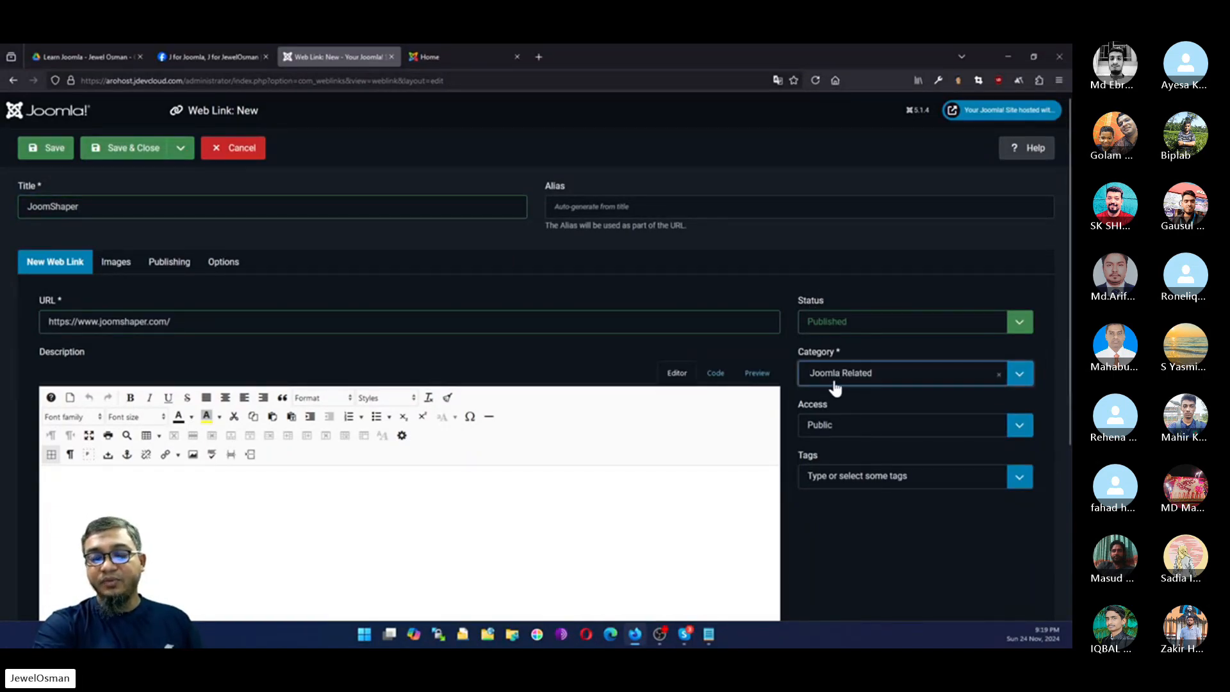
click(125, 148)
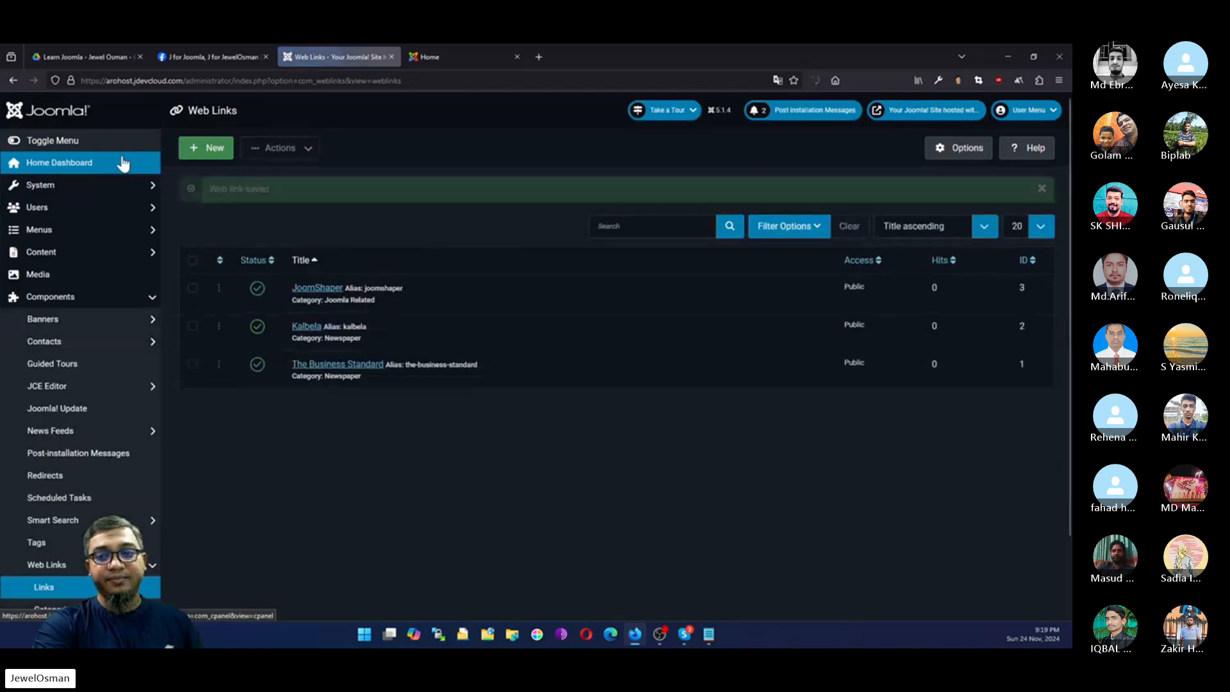
click(197, 158)
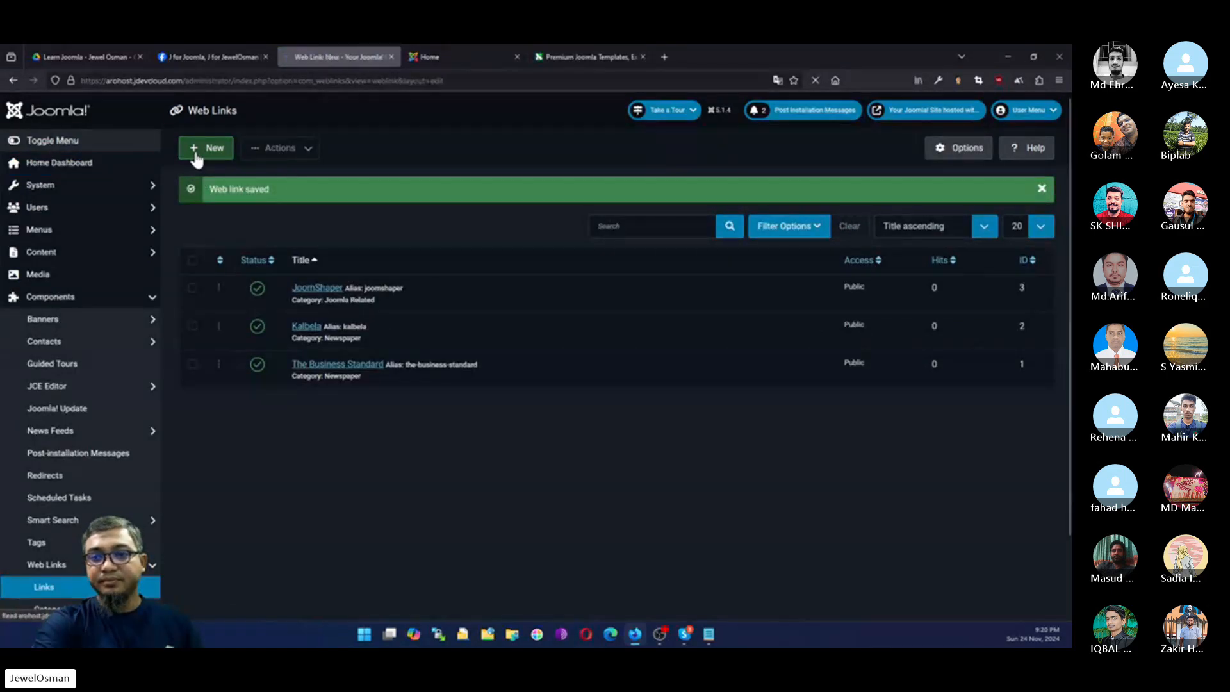
click(71, 325)
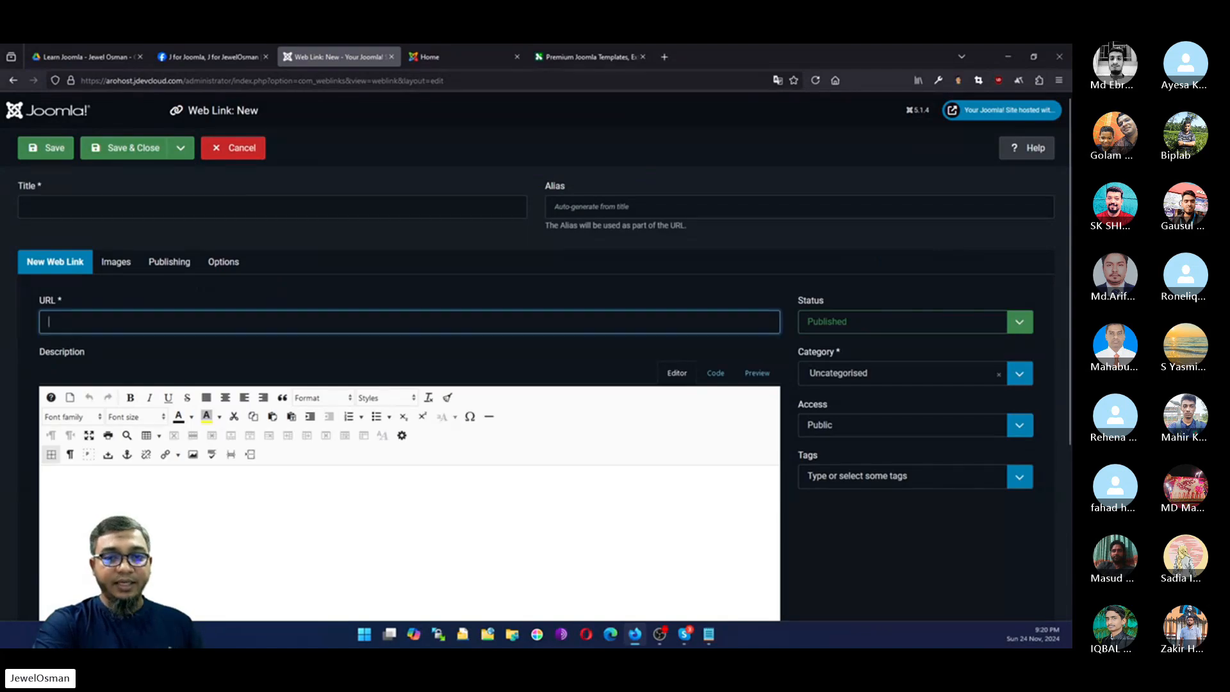
text(https://www.themexpert.com/)
click(71, 207)
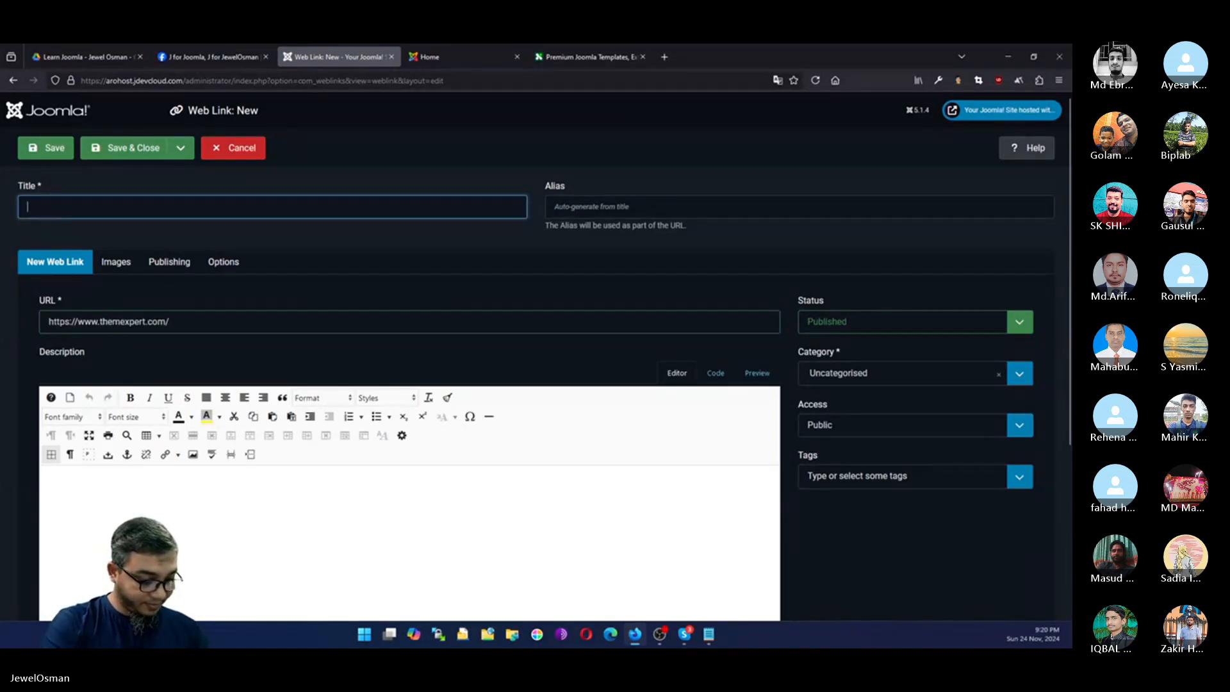
text(Teme)
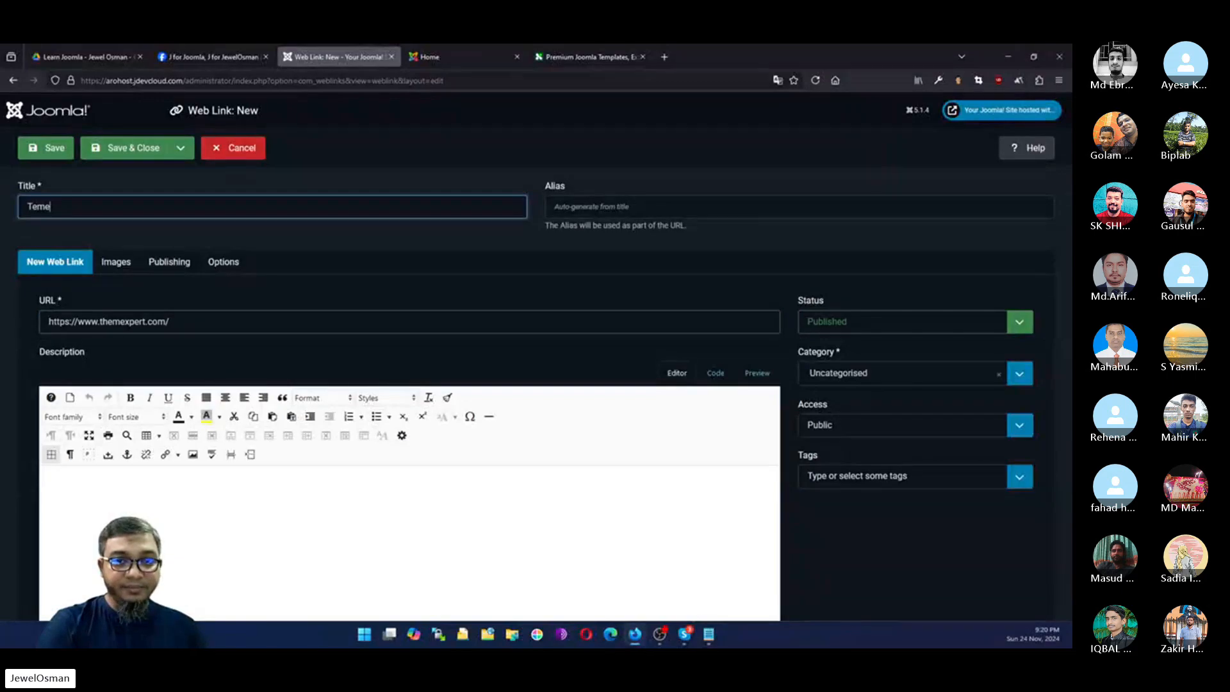
key(BackSpace)
key(BackSpace)
key(BackSpace)
text(hem)
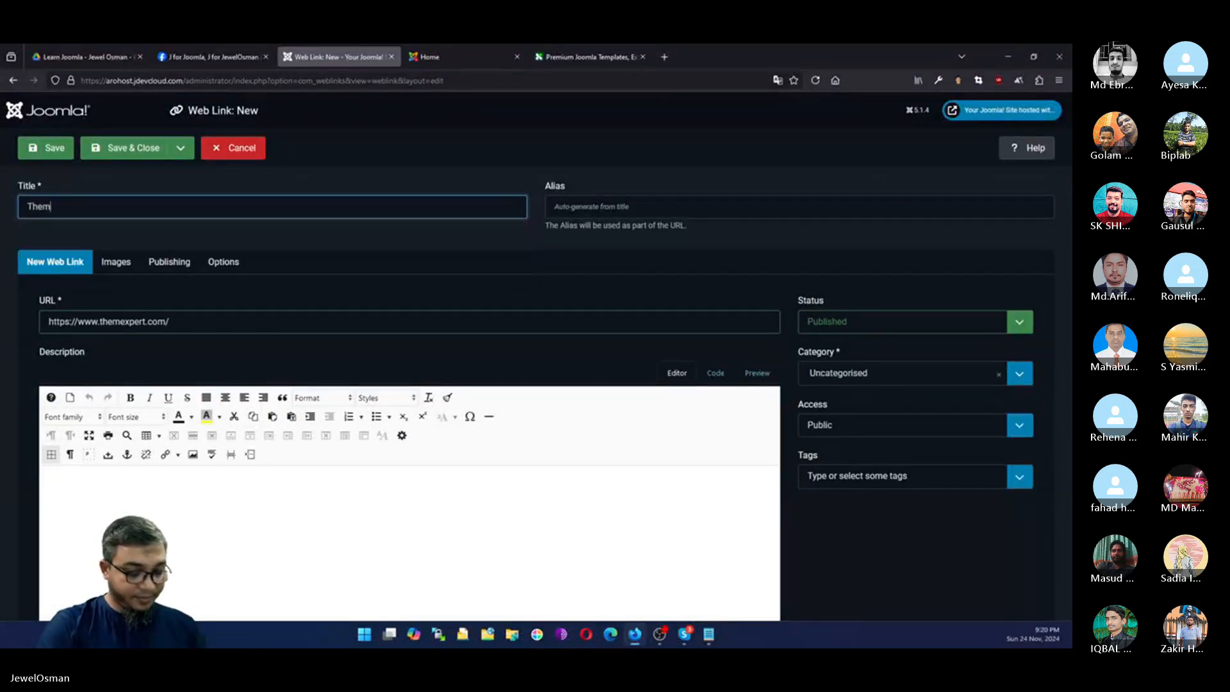
text(e)
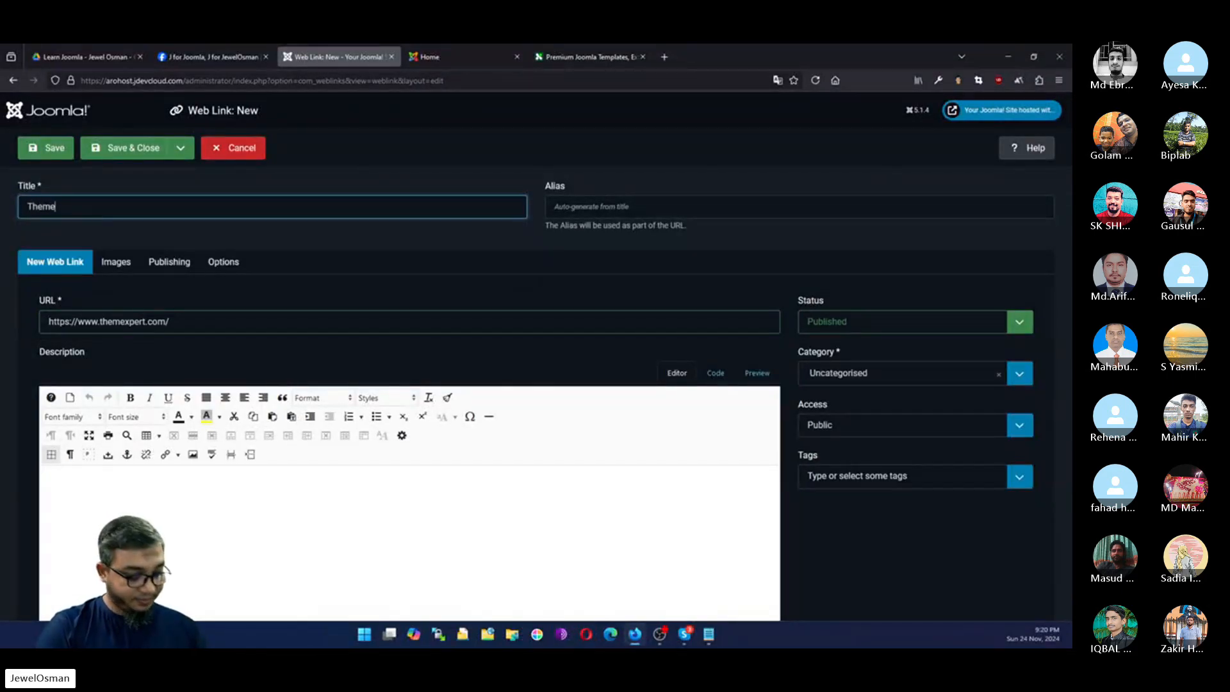
text(xpert)
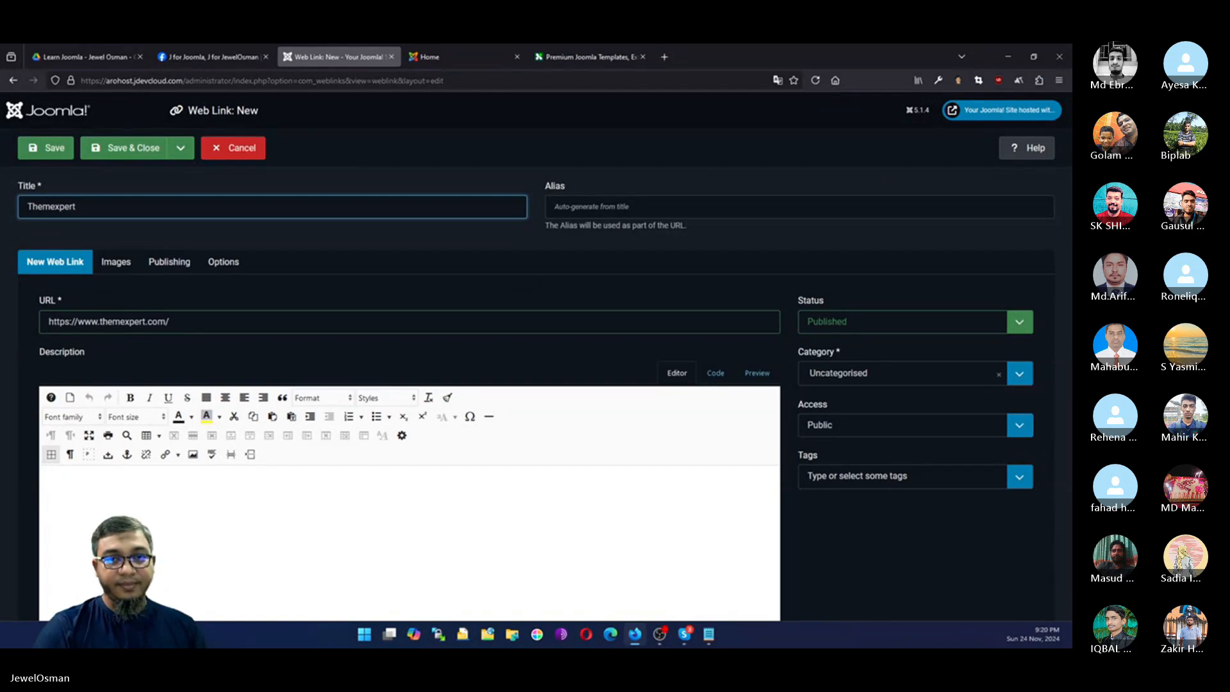
Assign the Themexpert link to the Joomla Related category, then save and close it.
click(855, 381)
click(823, 473)
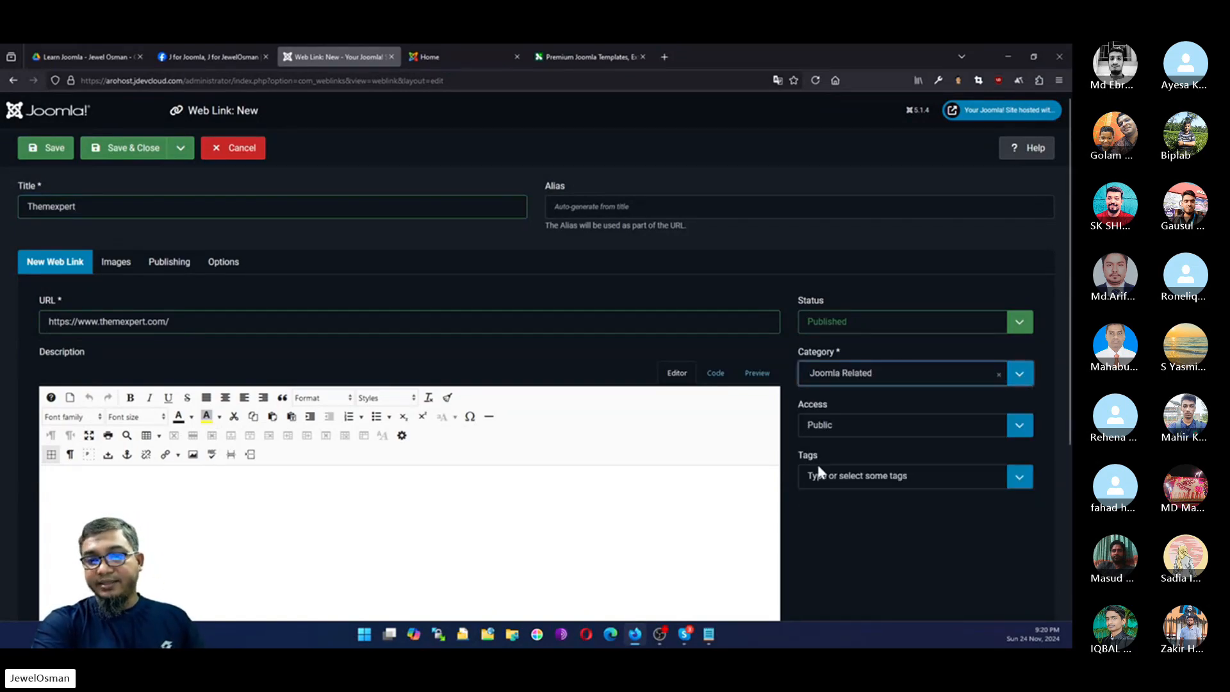
click(121, 151)
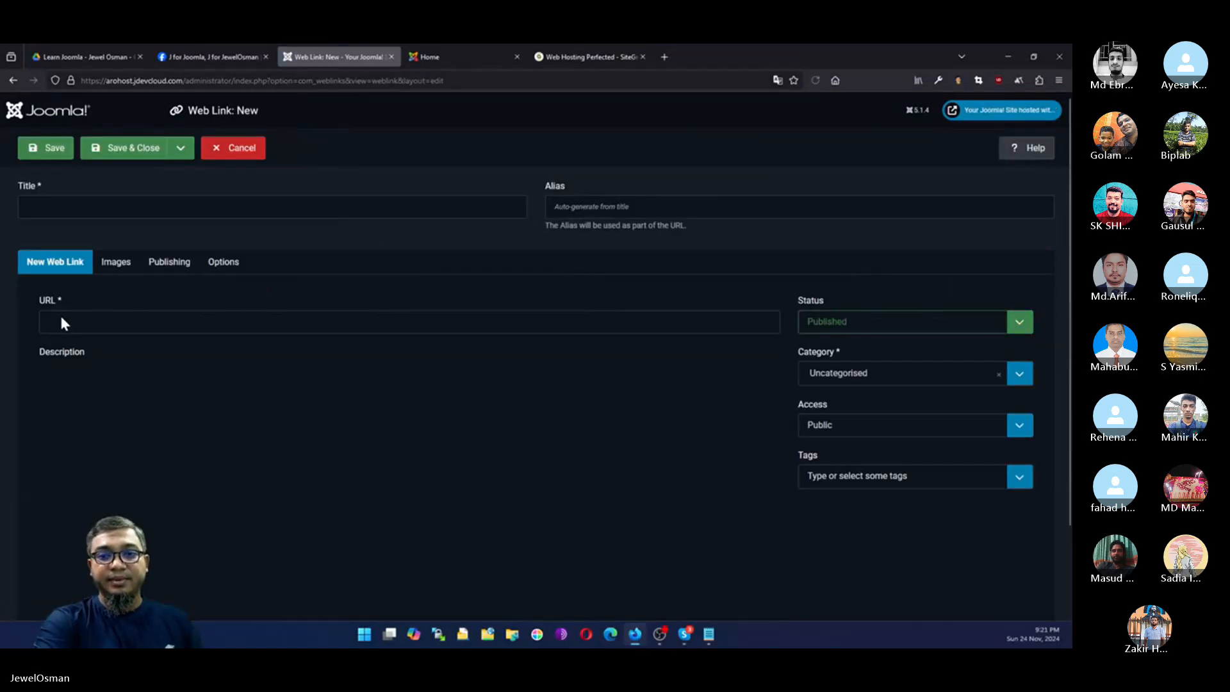
click(51, 323)
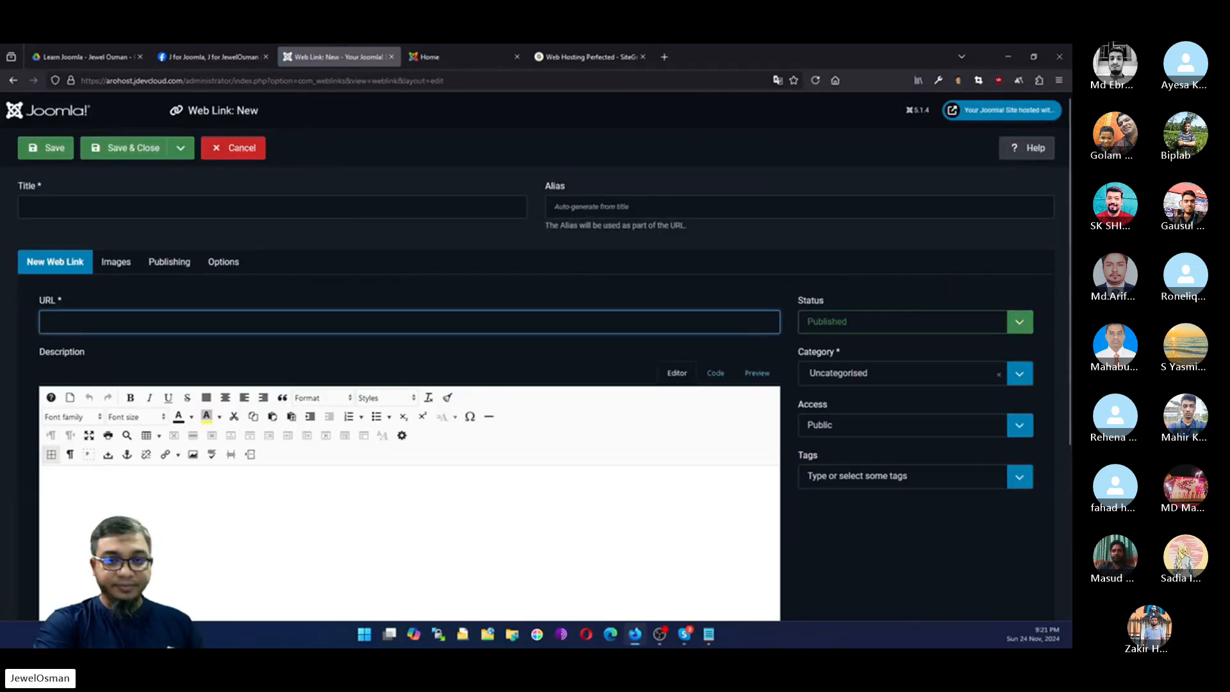
text(https://world.siteground.com/)
click(52, 208)
text(S)
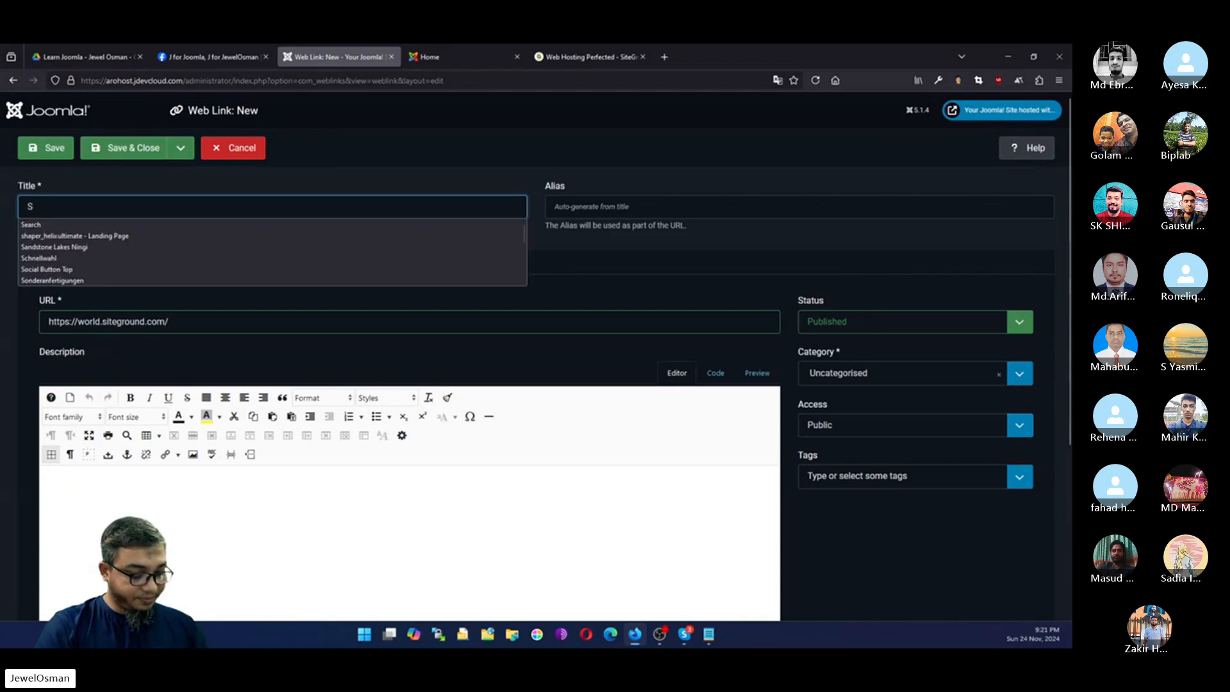
text(ite Grou)
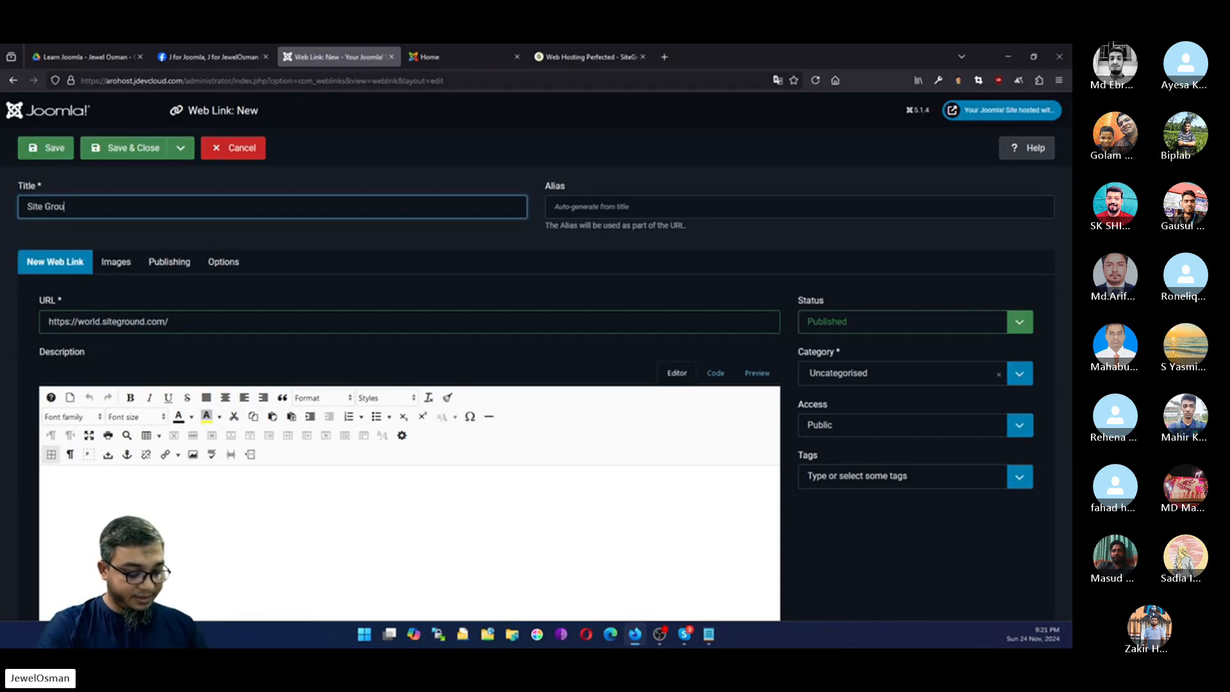
text(nd)
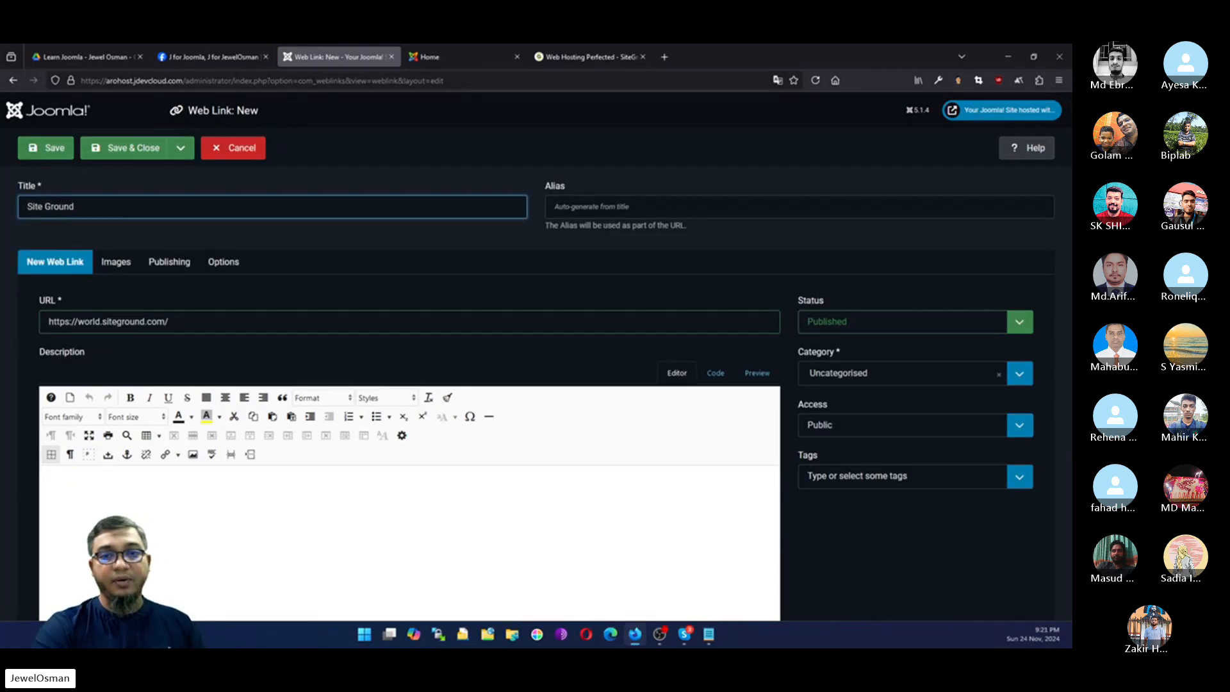
Assign the Site Ground link to the Domain & Hosting category, then save and close it.
click(822, 375)
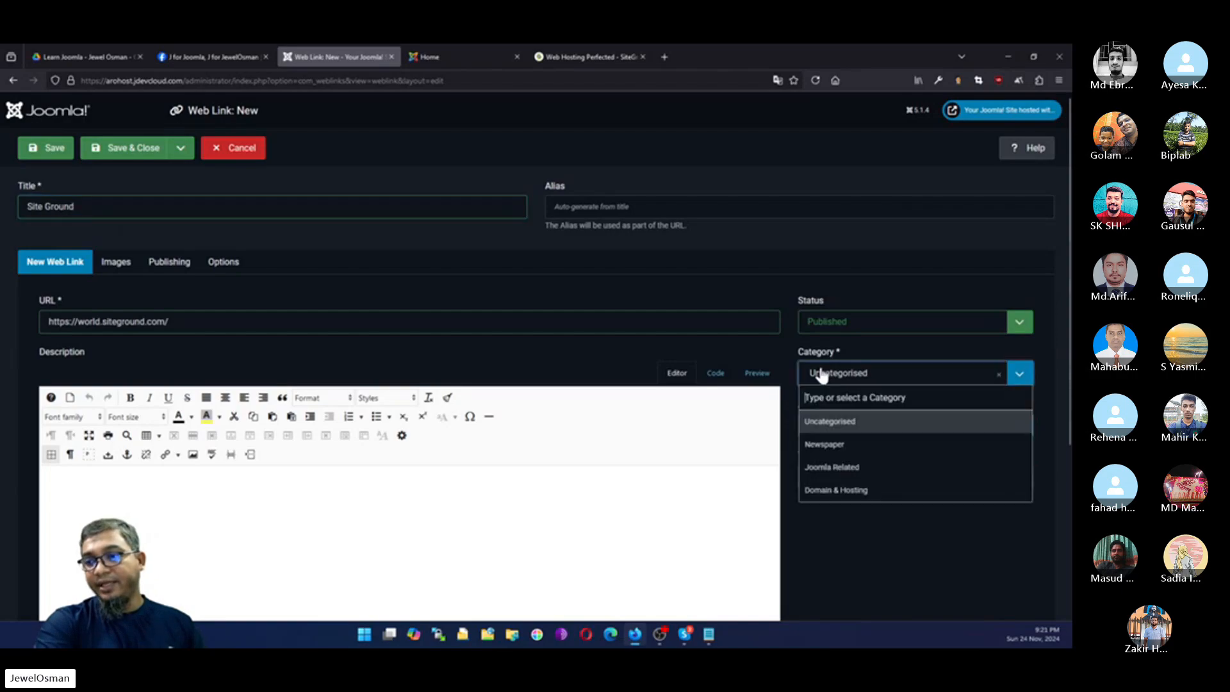
click(827, 493)
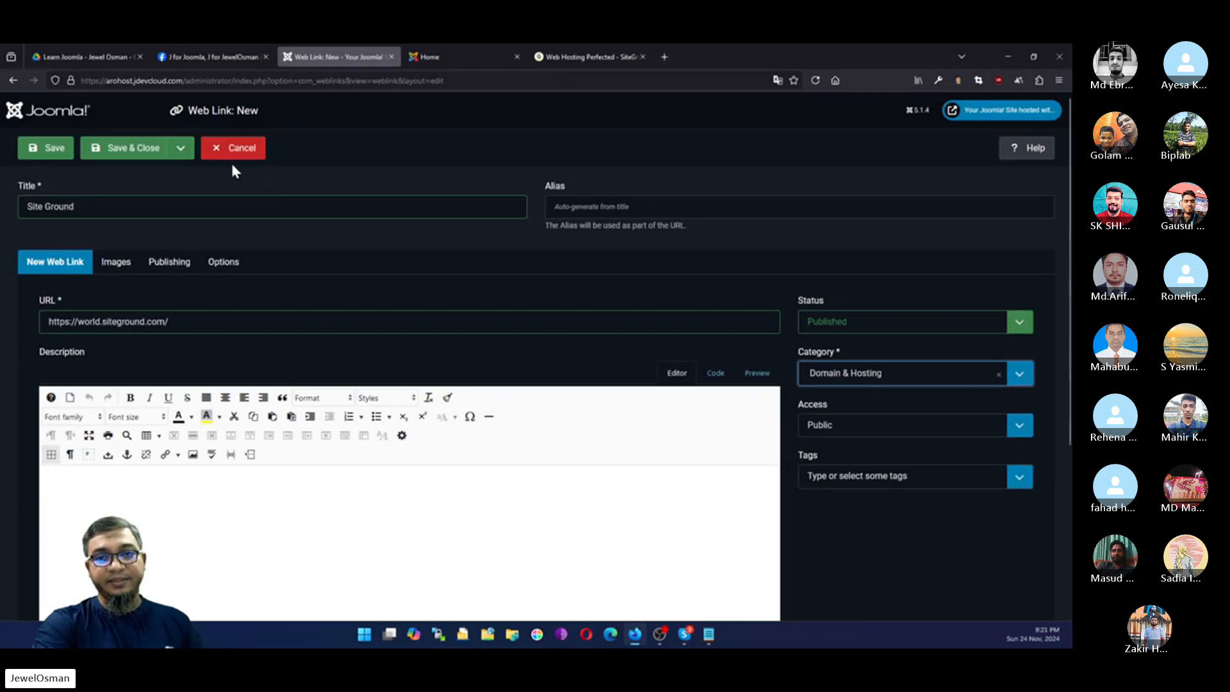
click(117, 151)
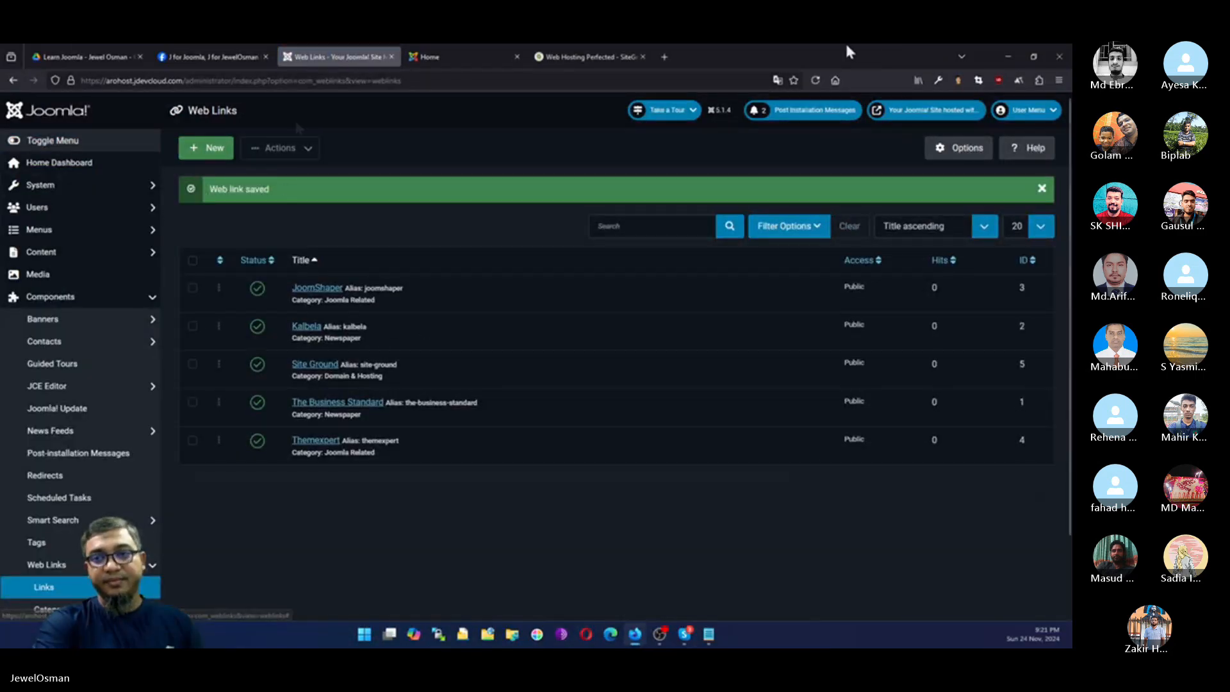
click(206, 150)
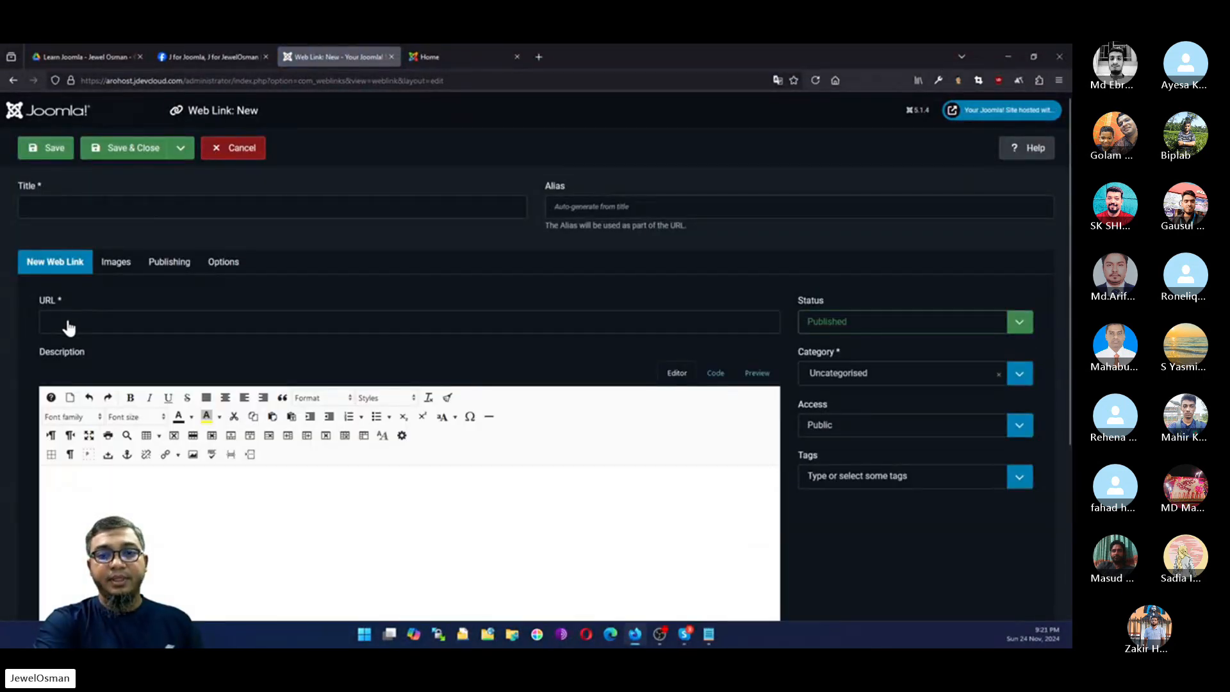
click(69, 327)
text(https://www.hostgator.com/)
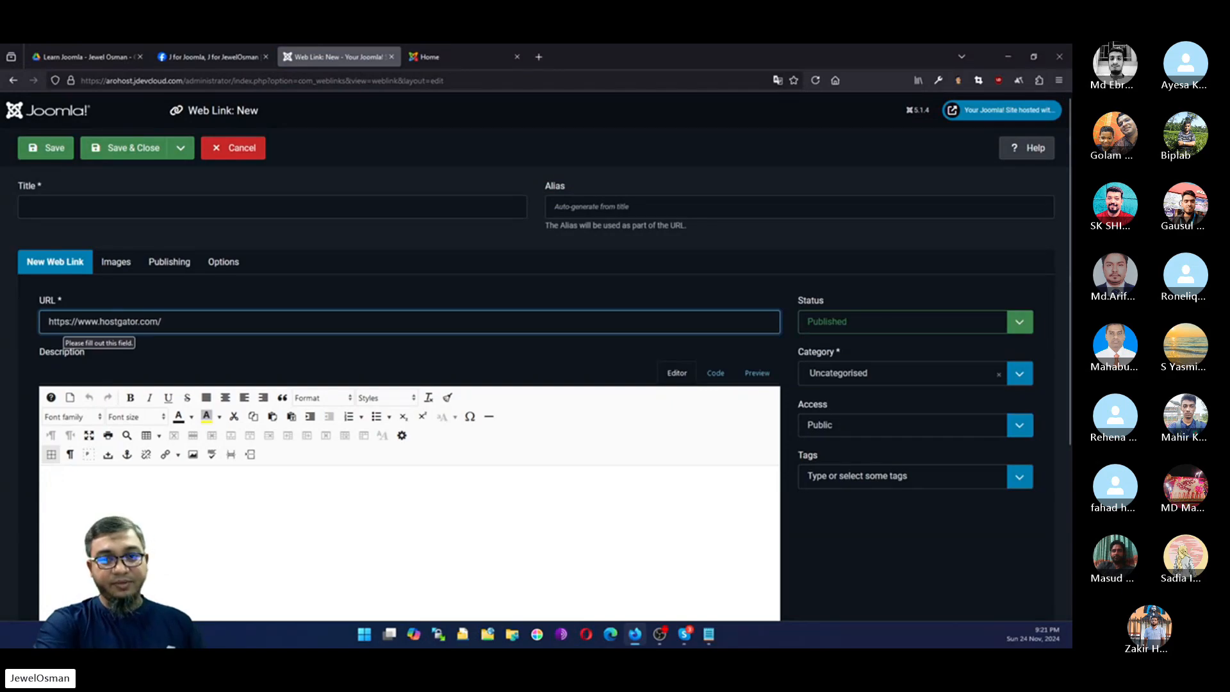
click(68, 207)
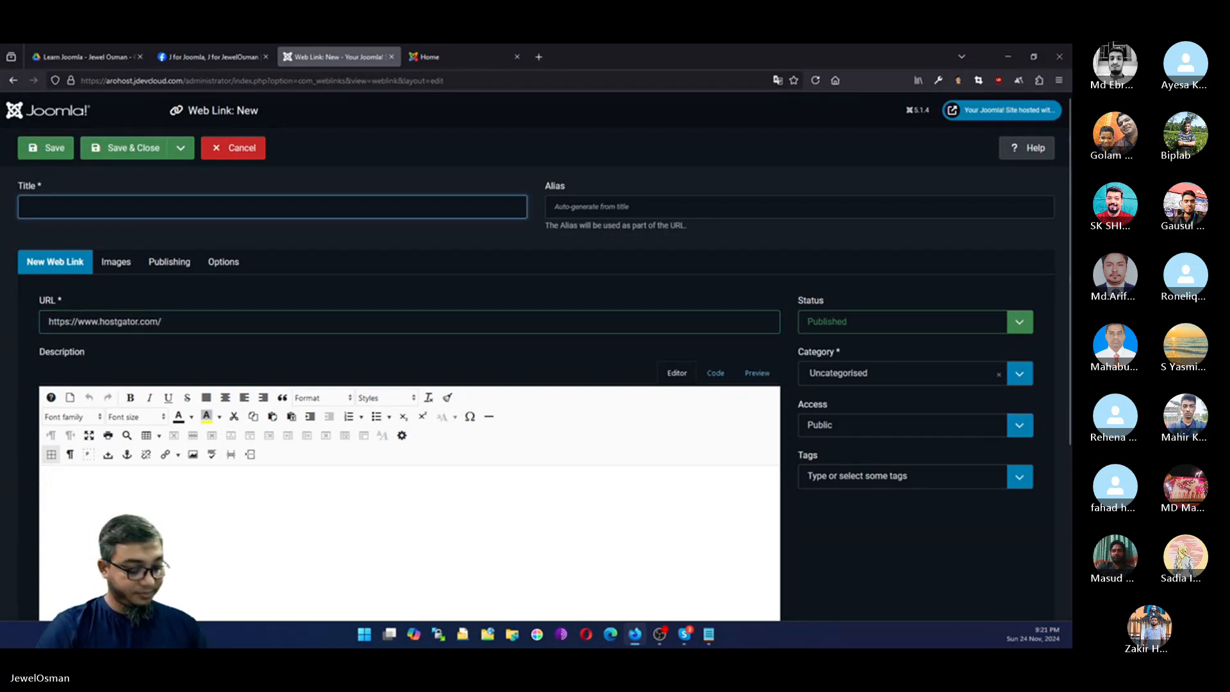
text(HostGat)
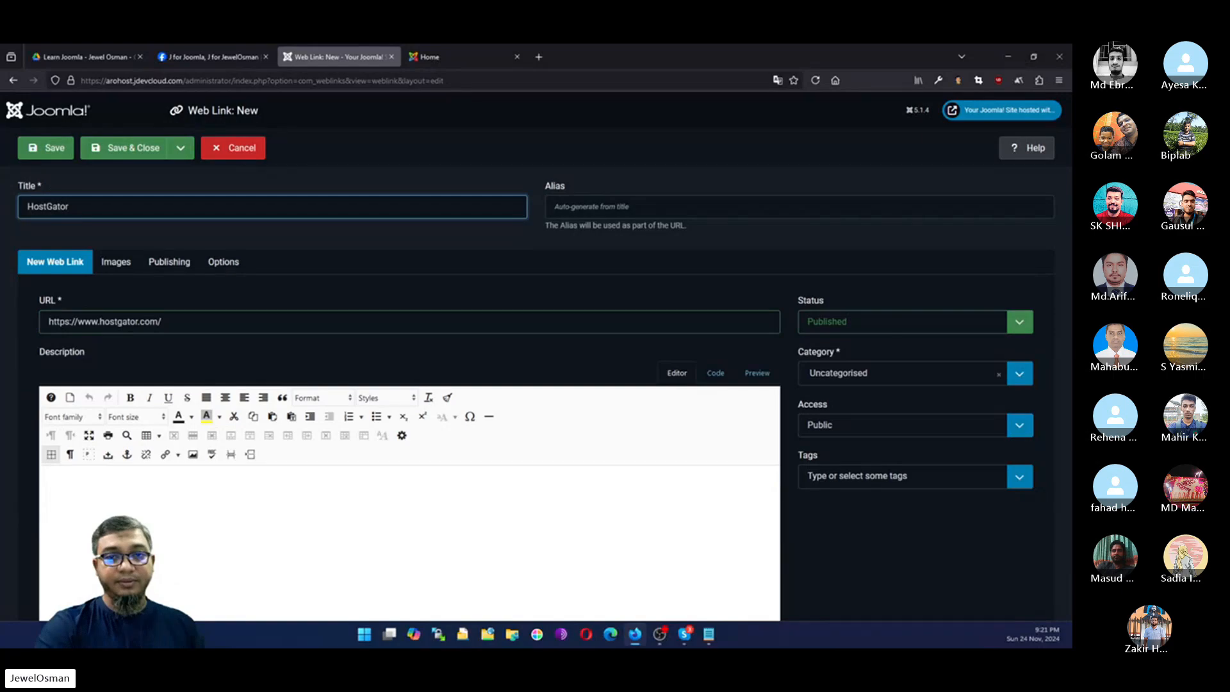
text(or)
Assign the HostGator link to the Domain & Hosting category, then save and close it.
click(839, 374)
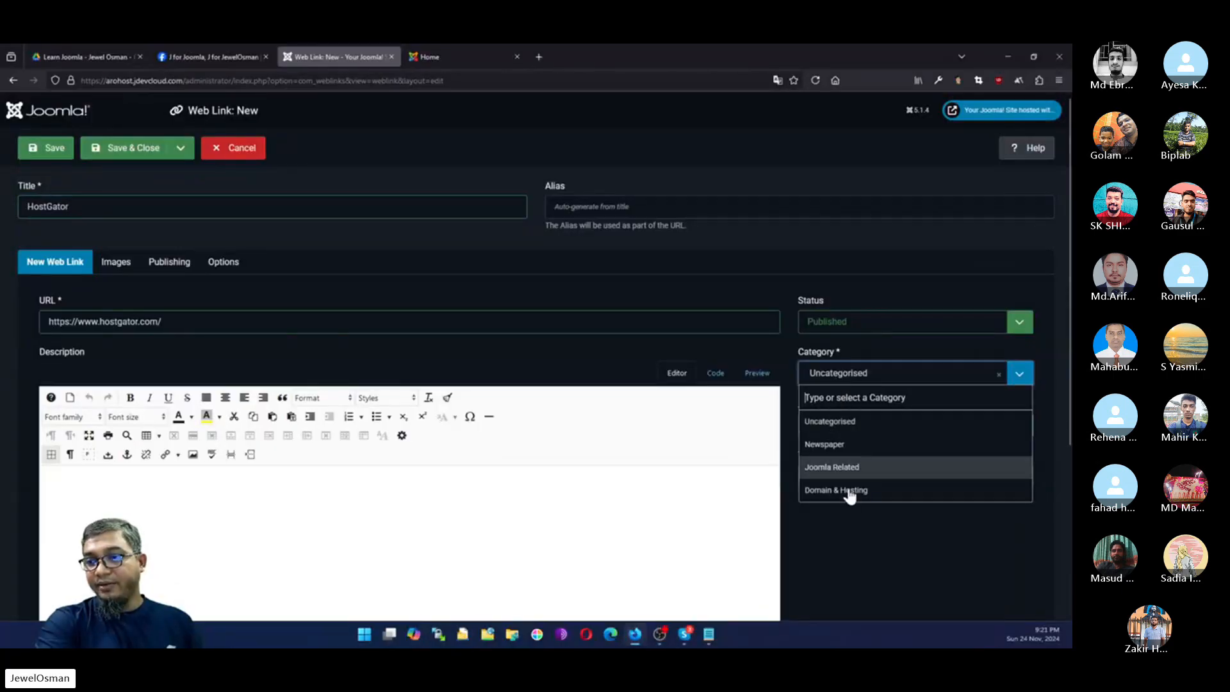
click(827, 496)
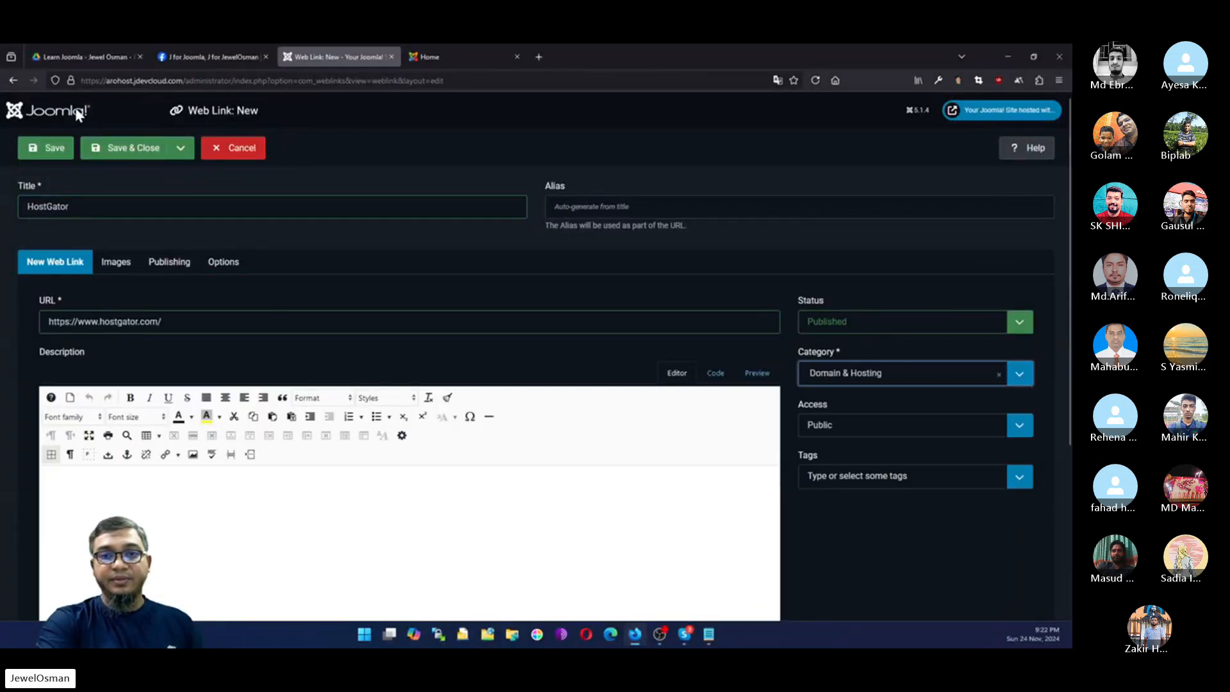
click(119, 154)
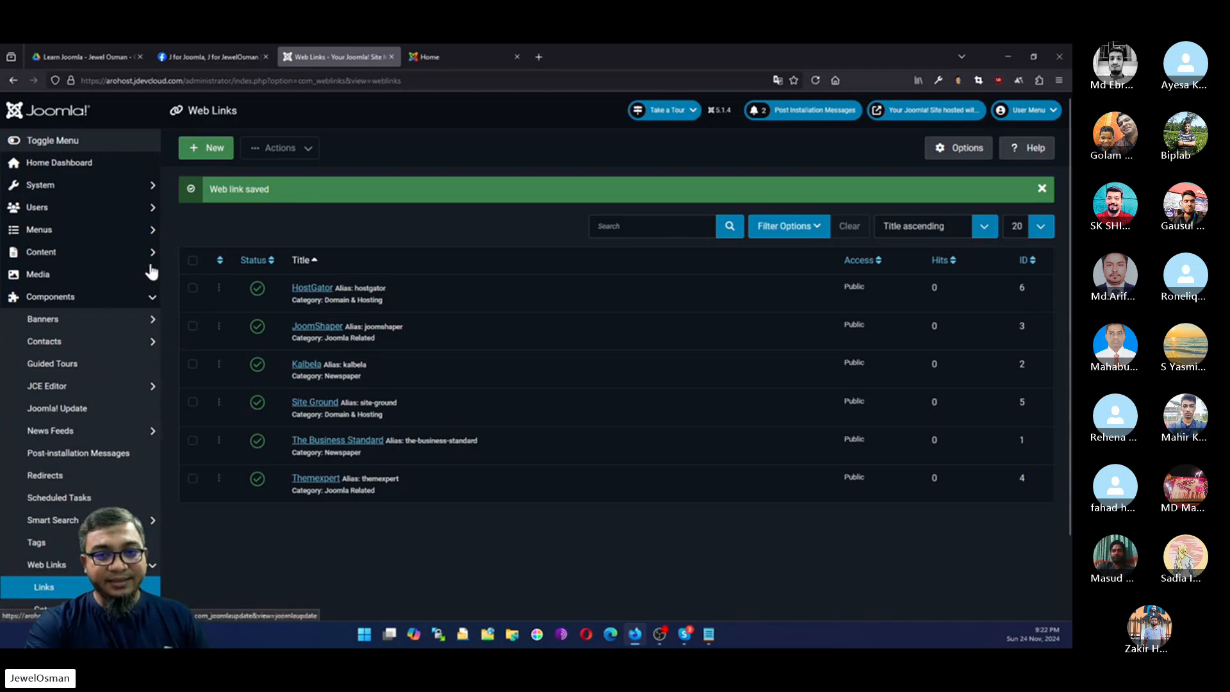
Start a new Main Menu item and set its type to List All Web Link Categories.
click(42, 239)
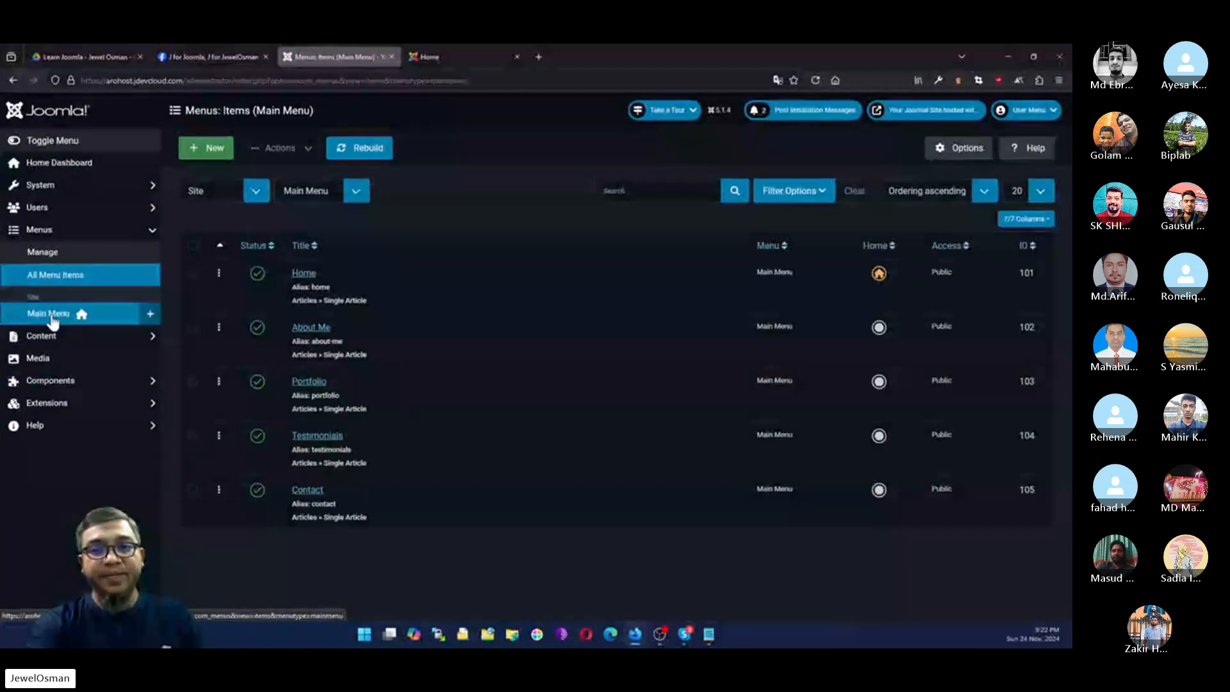
click(199, 154)
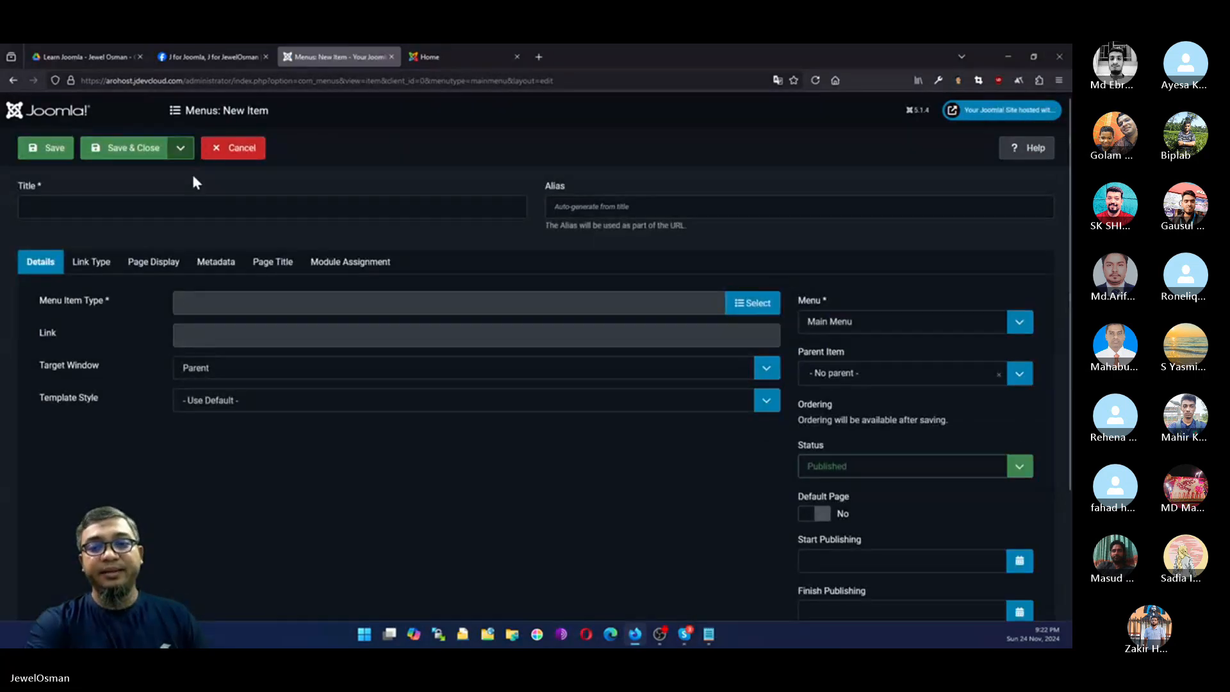
click(753, 304)
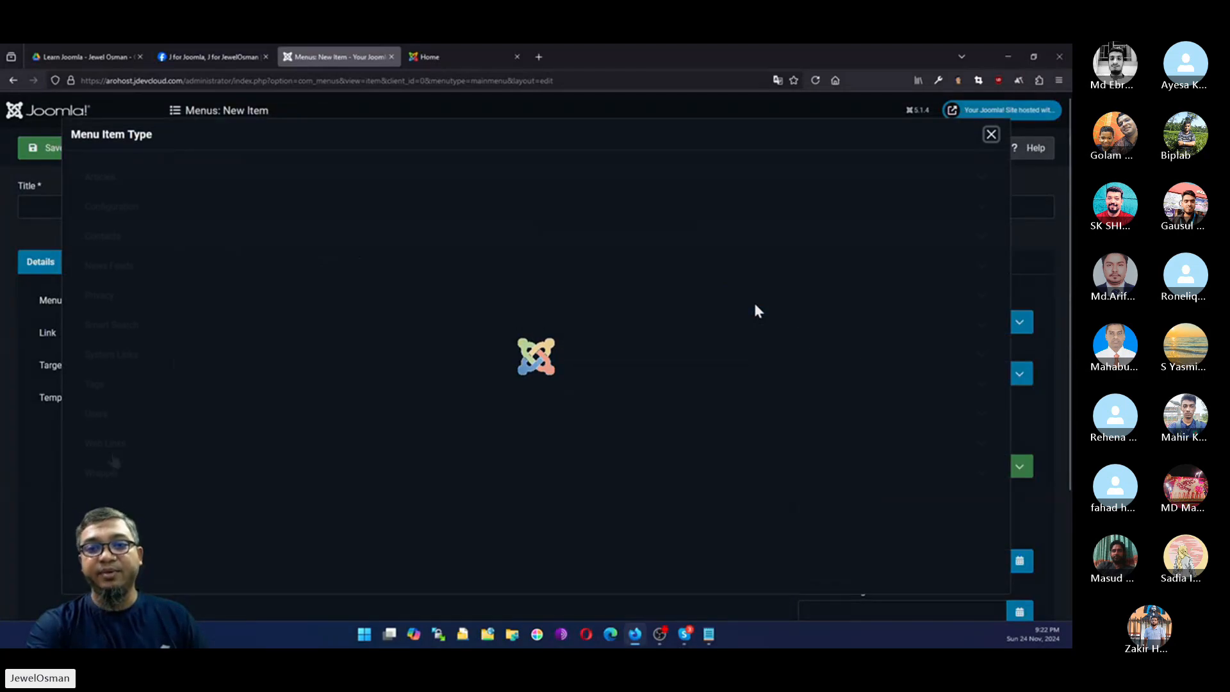
click(102, 448)
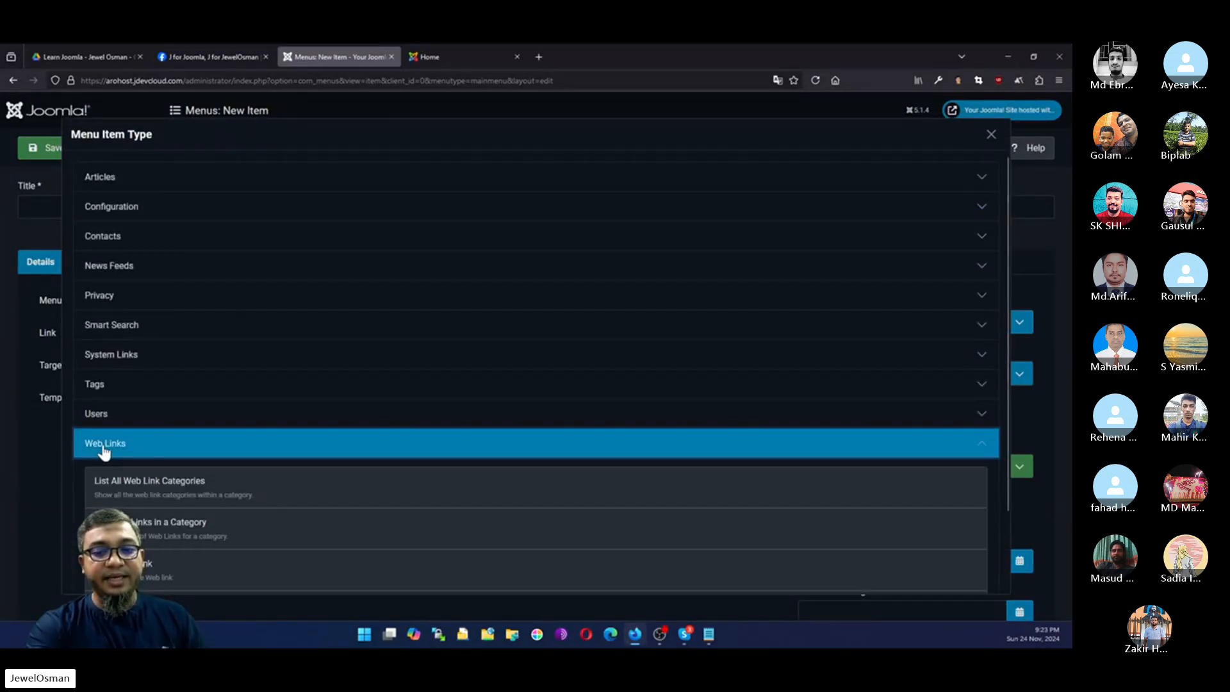
scroll(321, 357, down, 2)
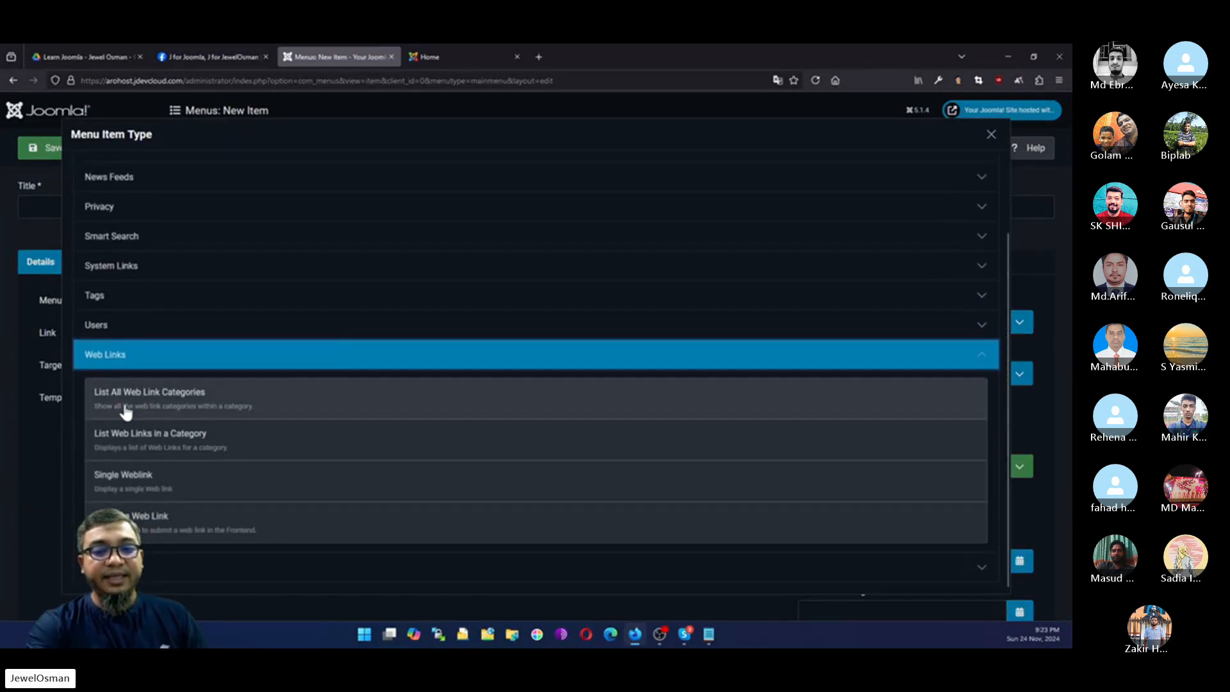
click(159, 402)
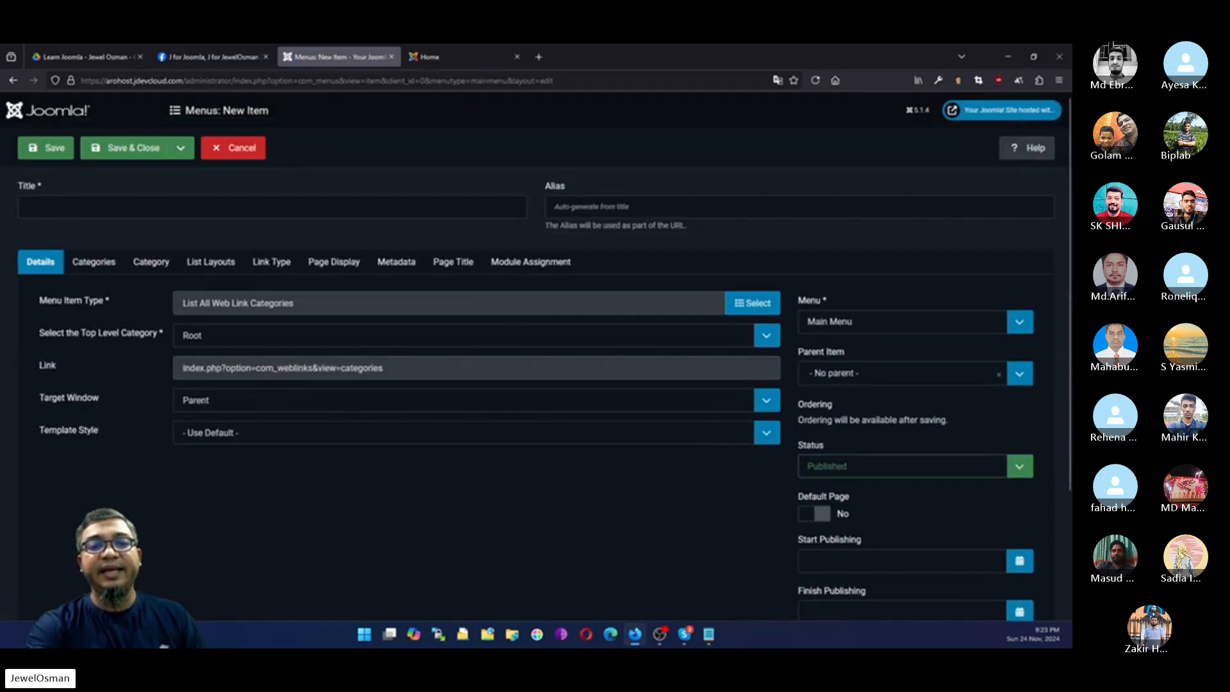
Title the menu item "Usefull Websites", then save and close it.
click(272, 206)
text(U)
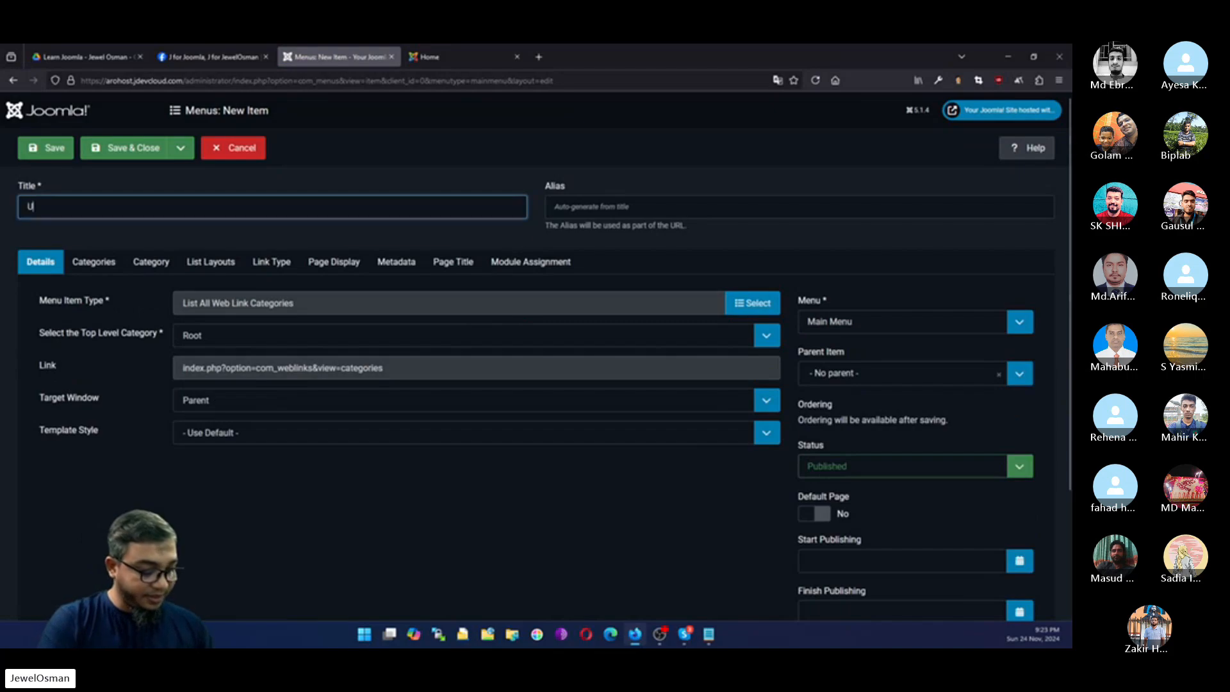
text(sefull )
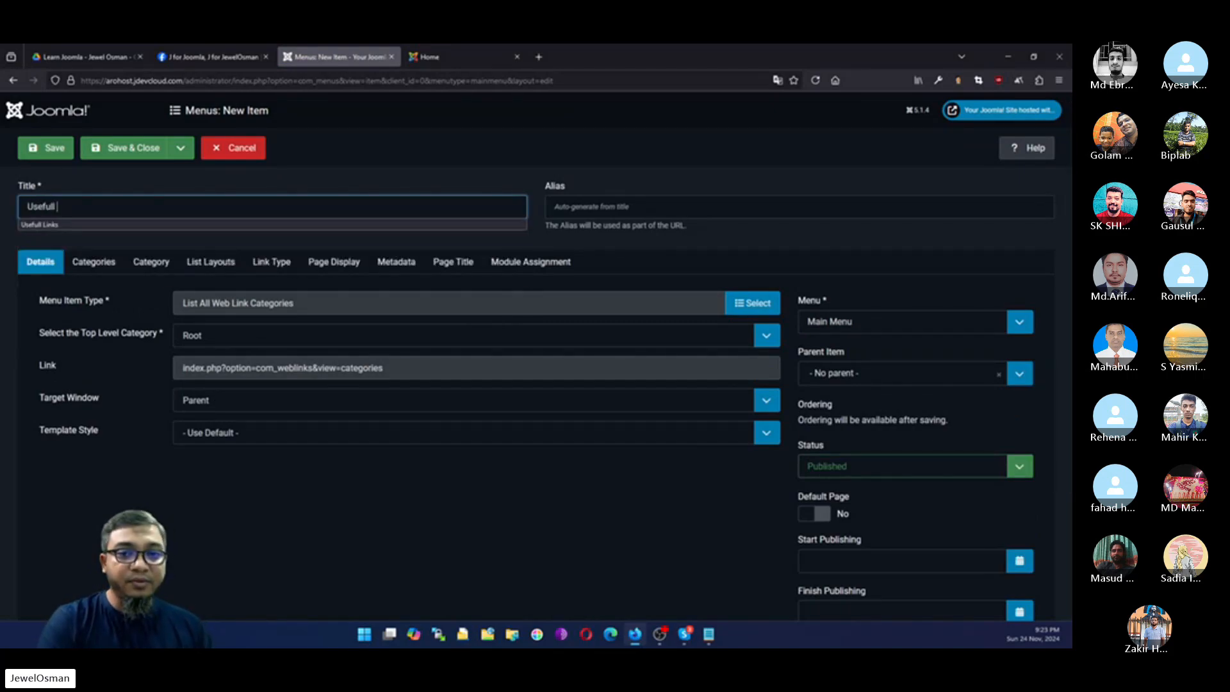
text(Websites)
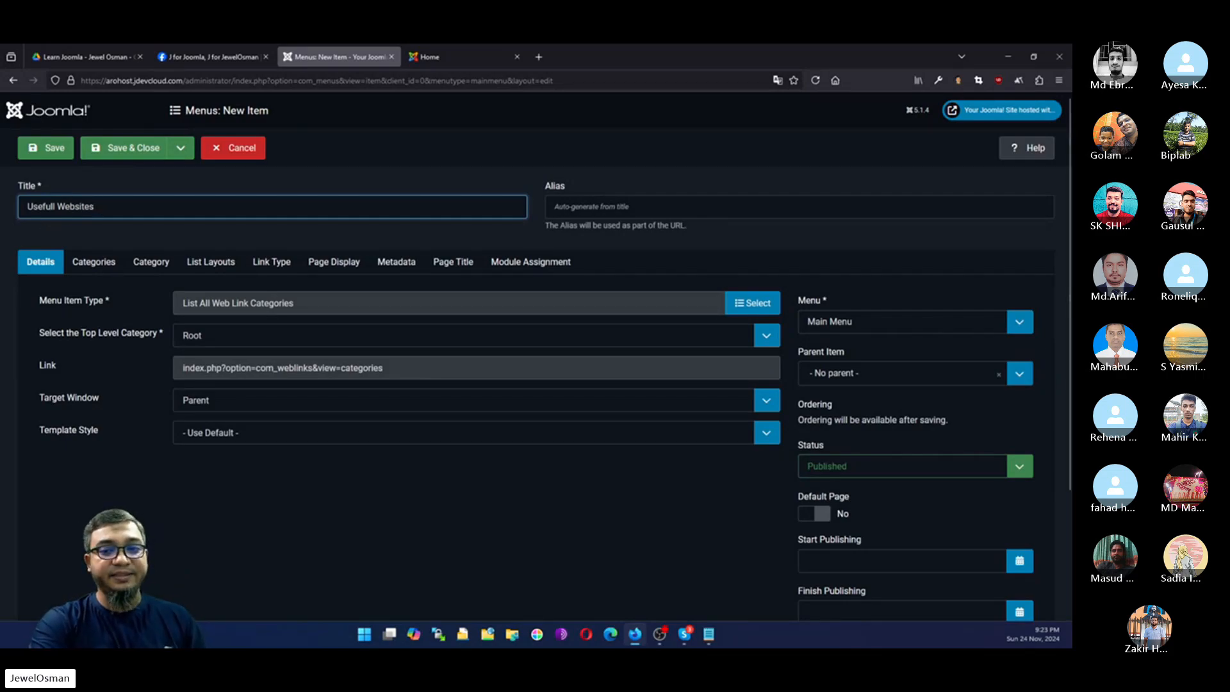
click(116, 156)
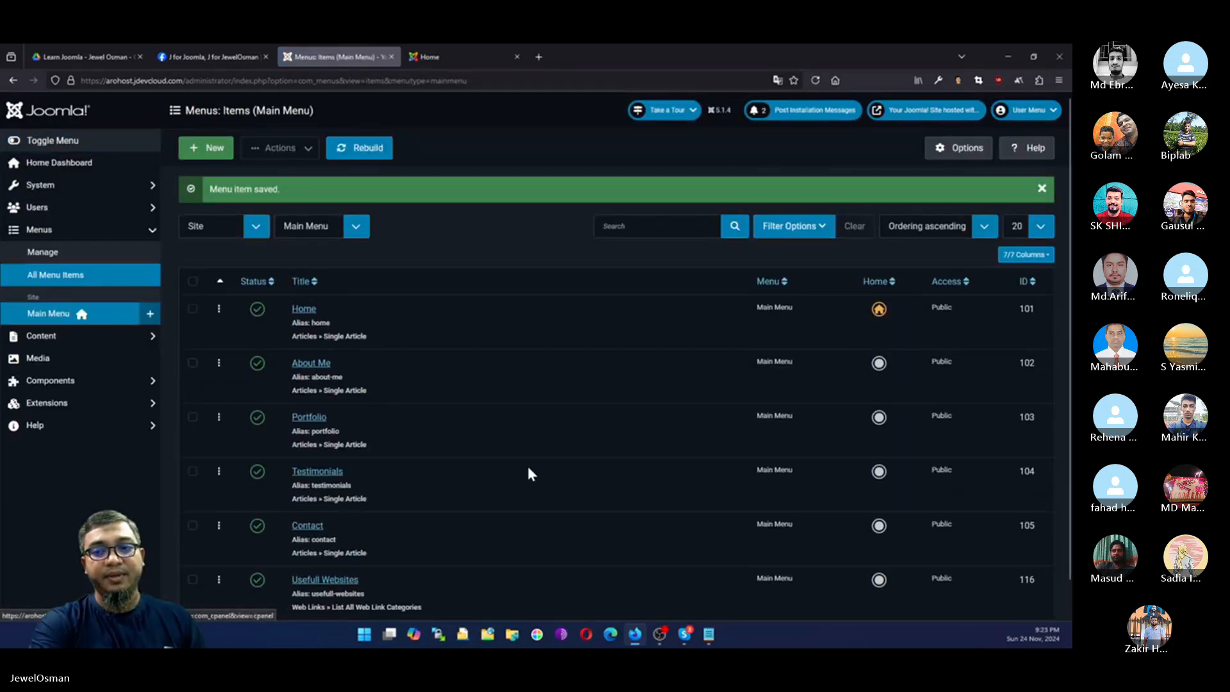
scroll(365, 561, down, 1)
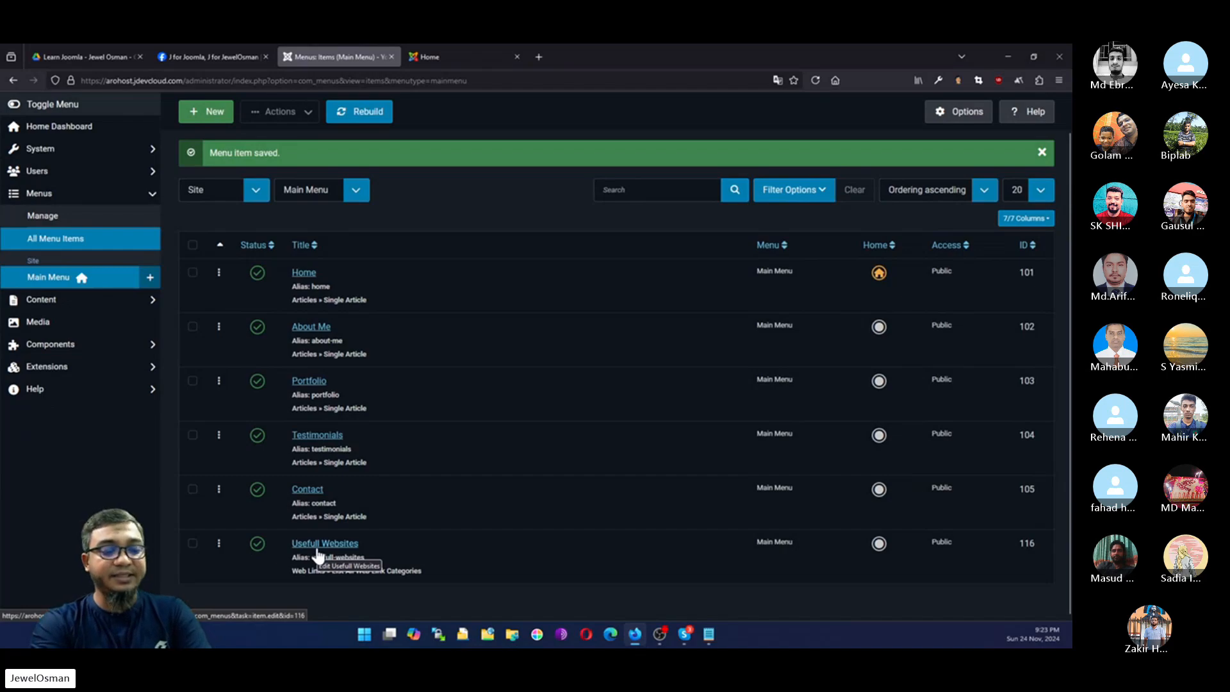
Reload the website's front end and test The Business Standard link in the Newspaper category of Usefull Websites, then return to that category.
click(443, 55)
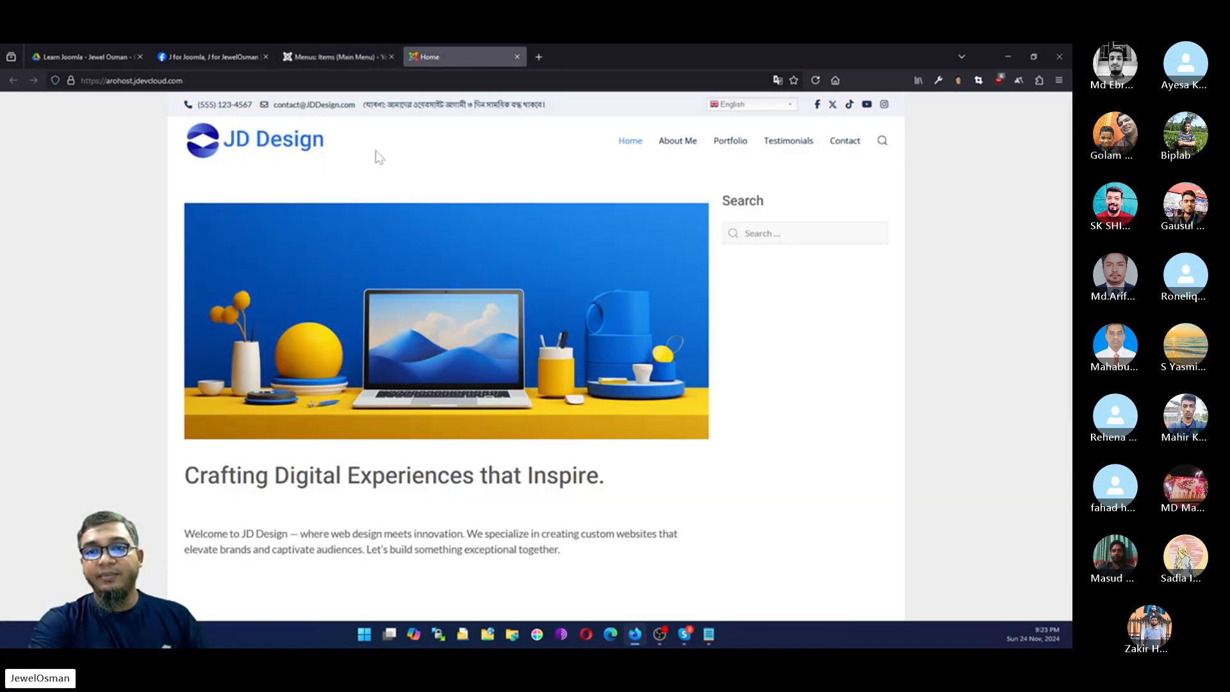
click(814, 80)
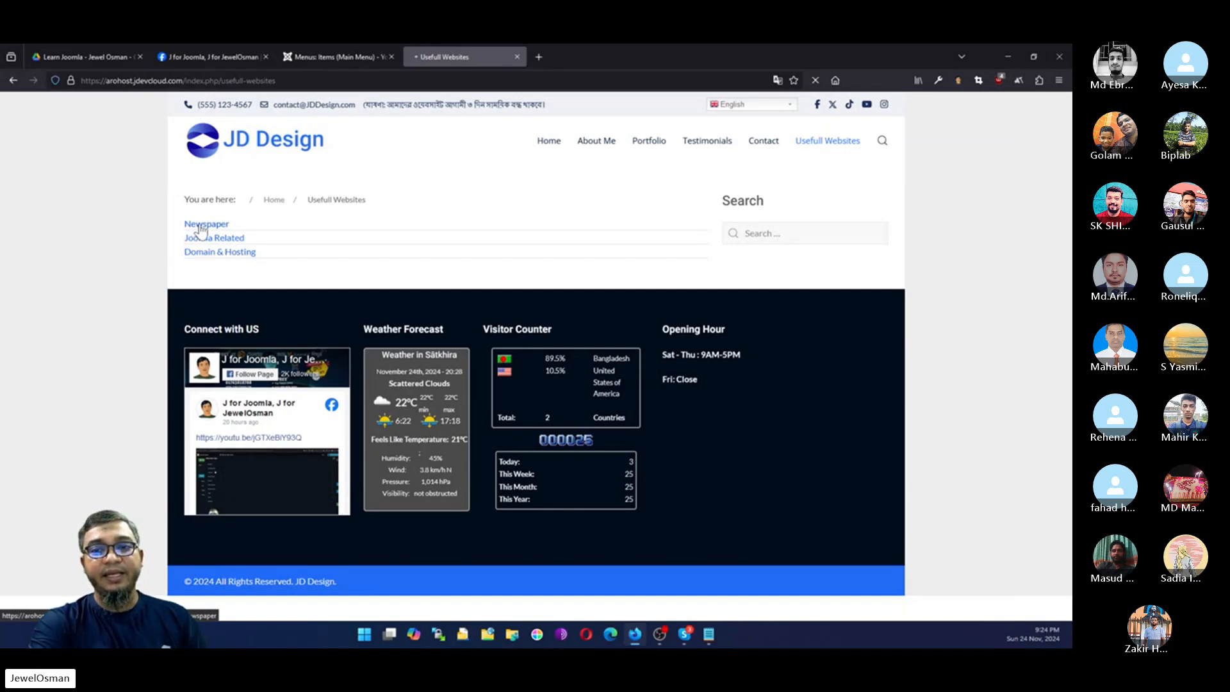
click(200, 226)
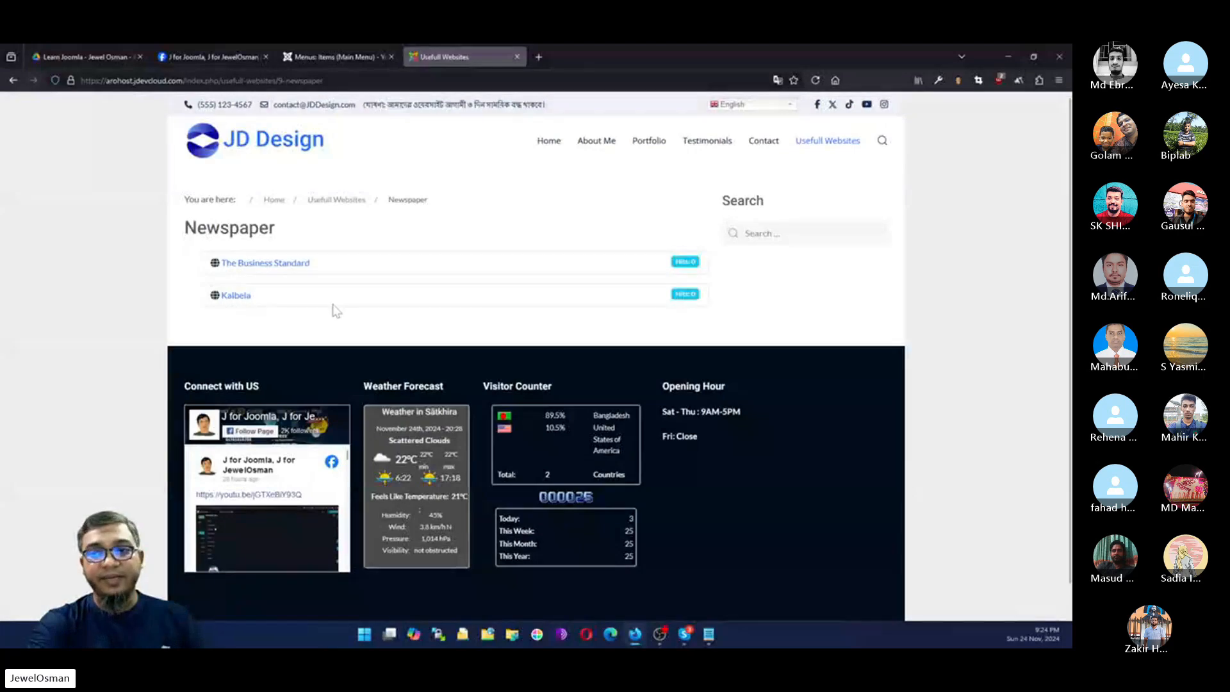
click(254, 269)
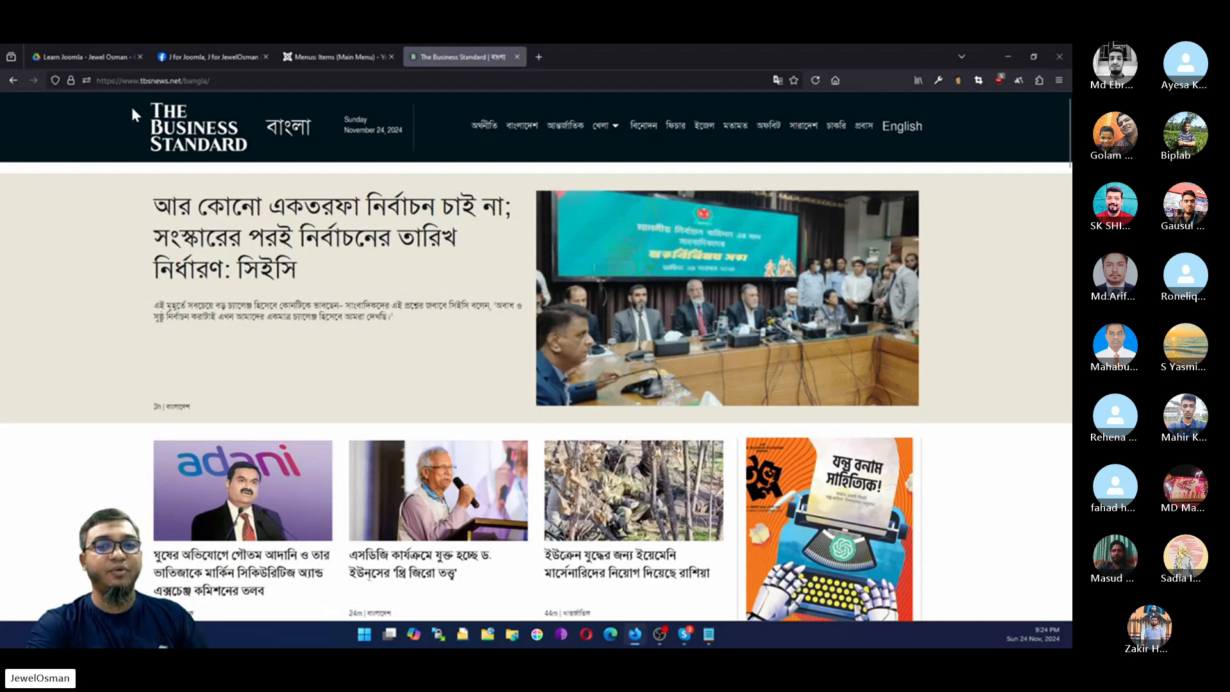
click(11, 81)
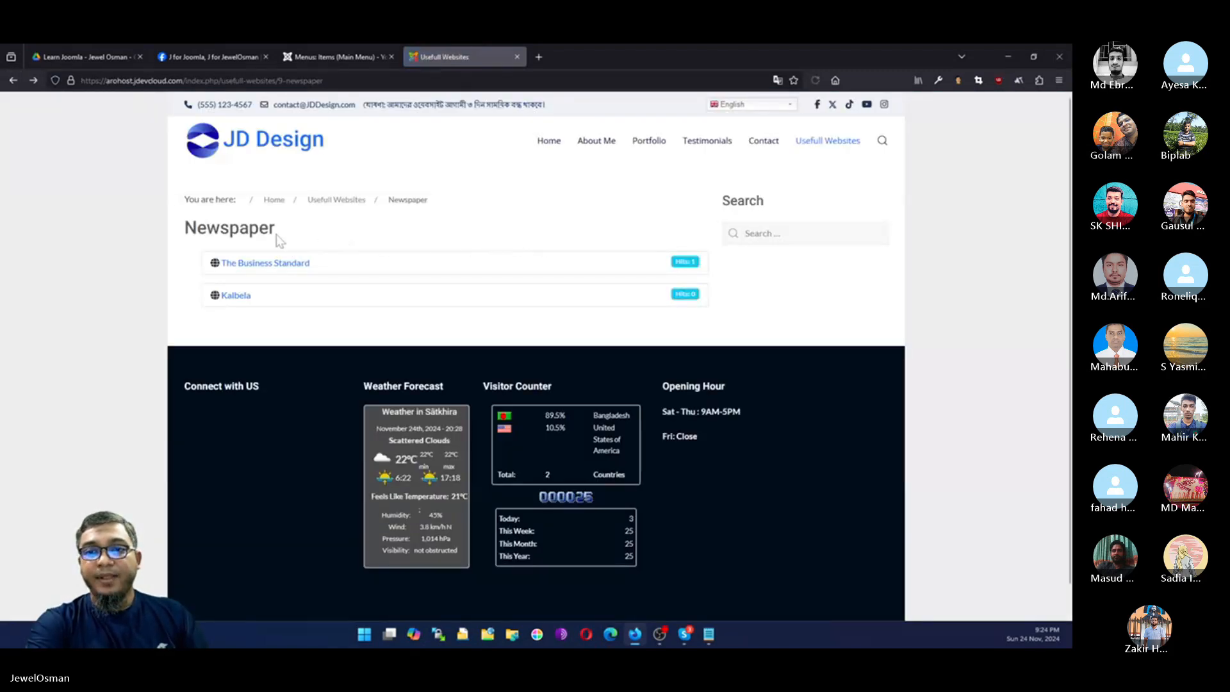
Check the Joomla Related and Domain & Hosting categories on the front end, then return to the Usefull Websites page.
click(329, 202)
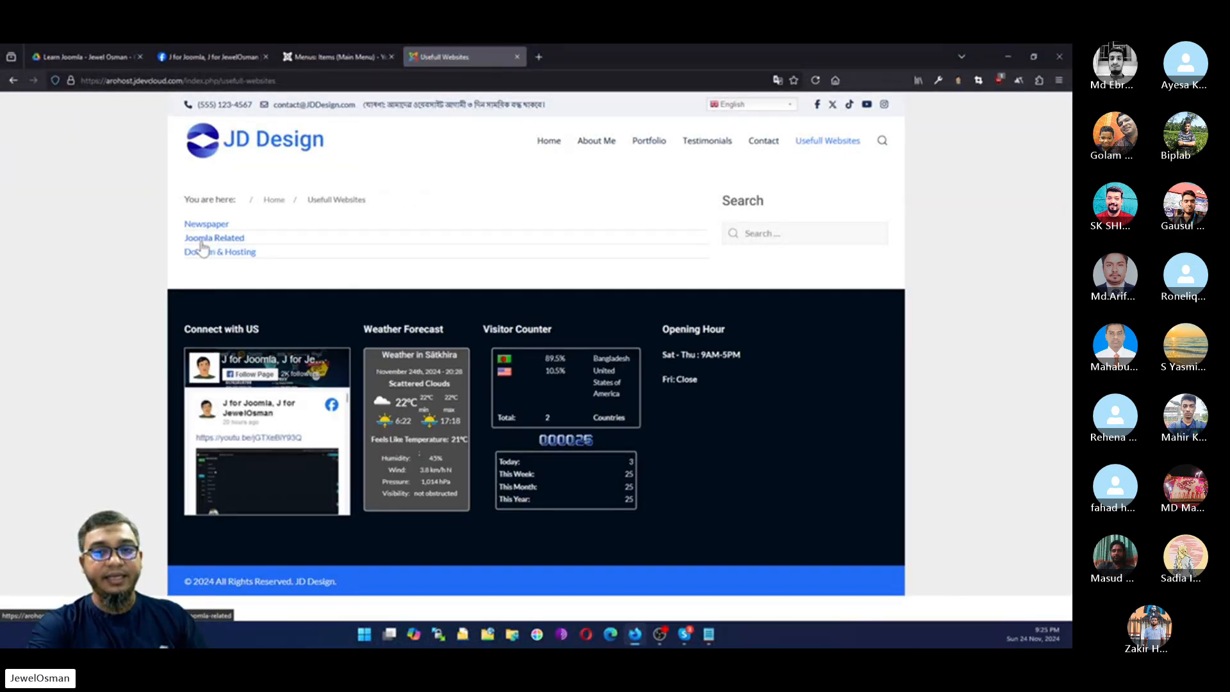
click(209, 244)
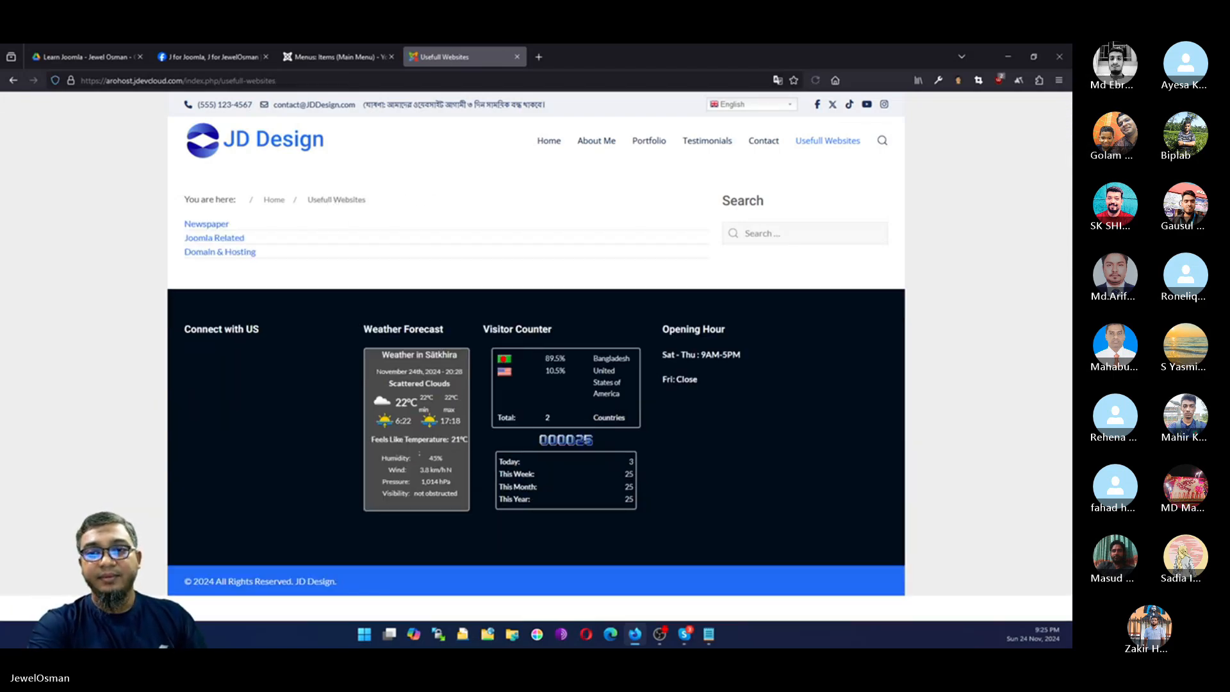
click(201, 254)
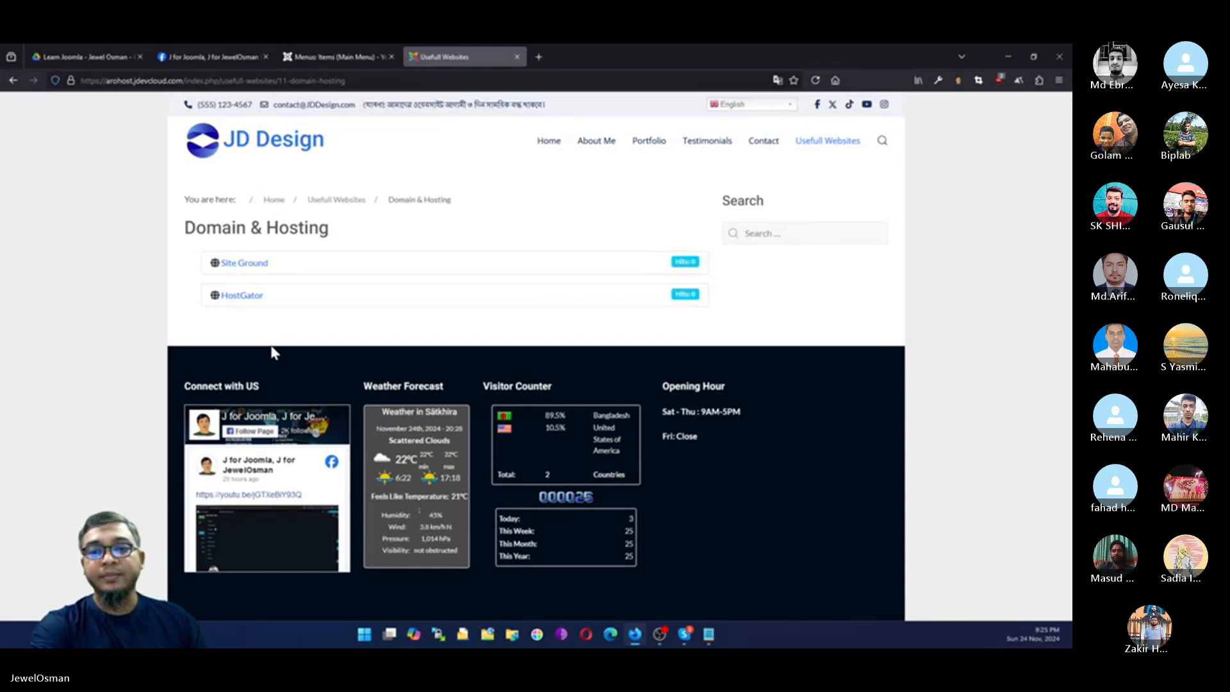
click(818, 146)
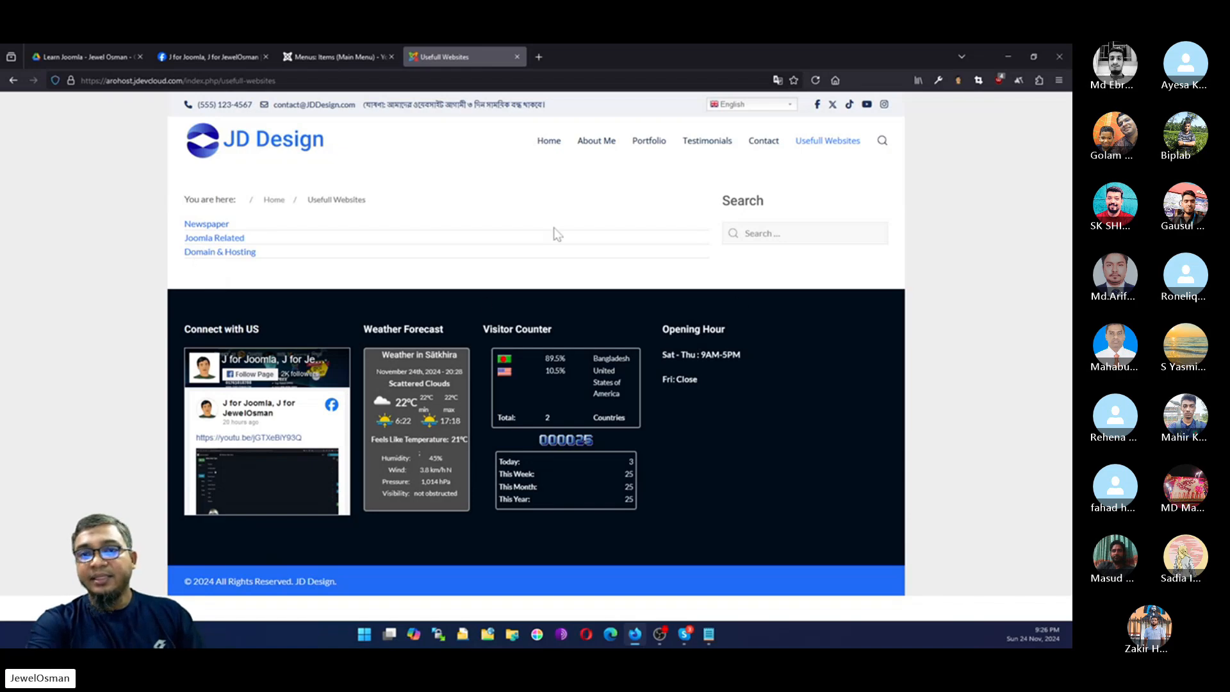
click(335, 56)
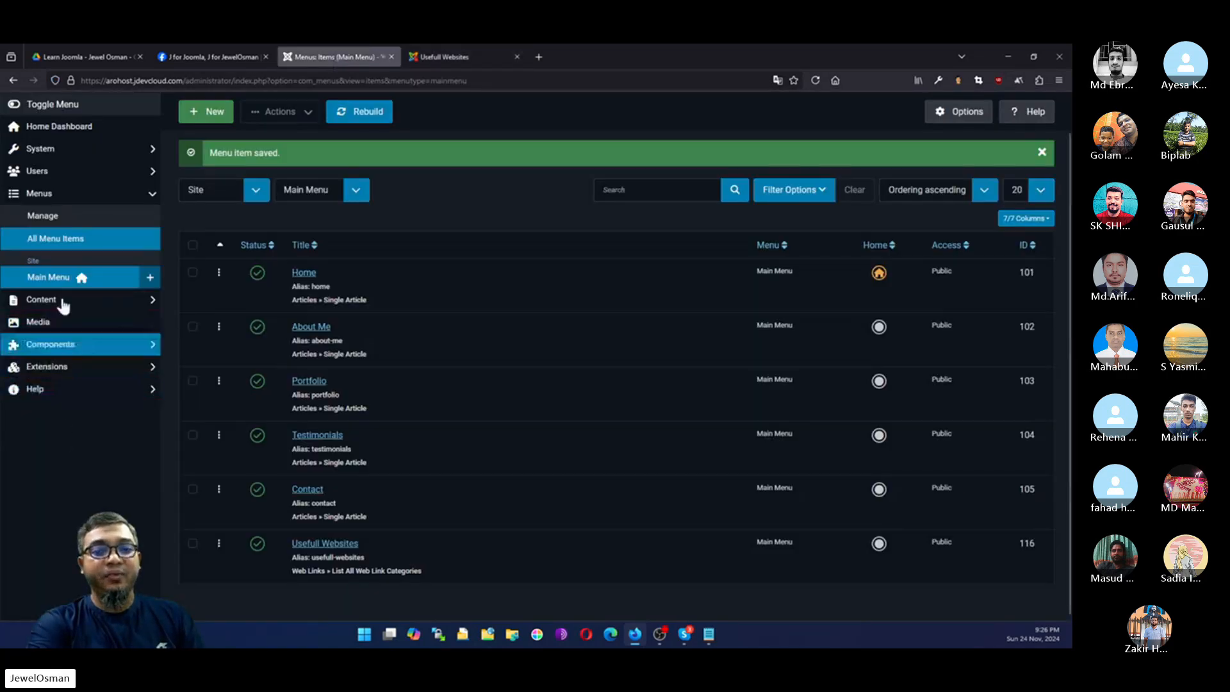
click(48, 349)
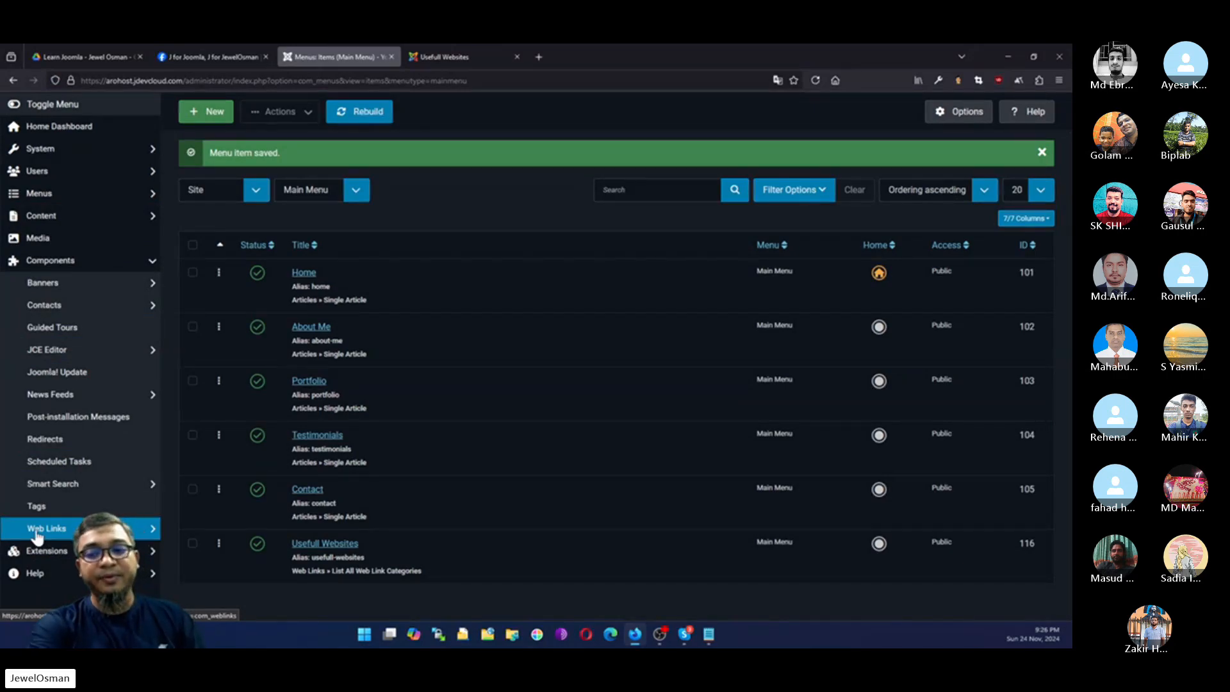
click(423, 56)
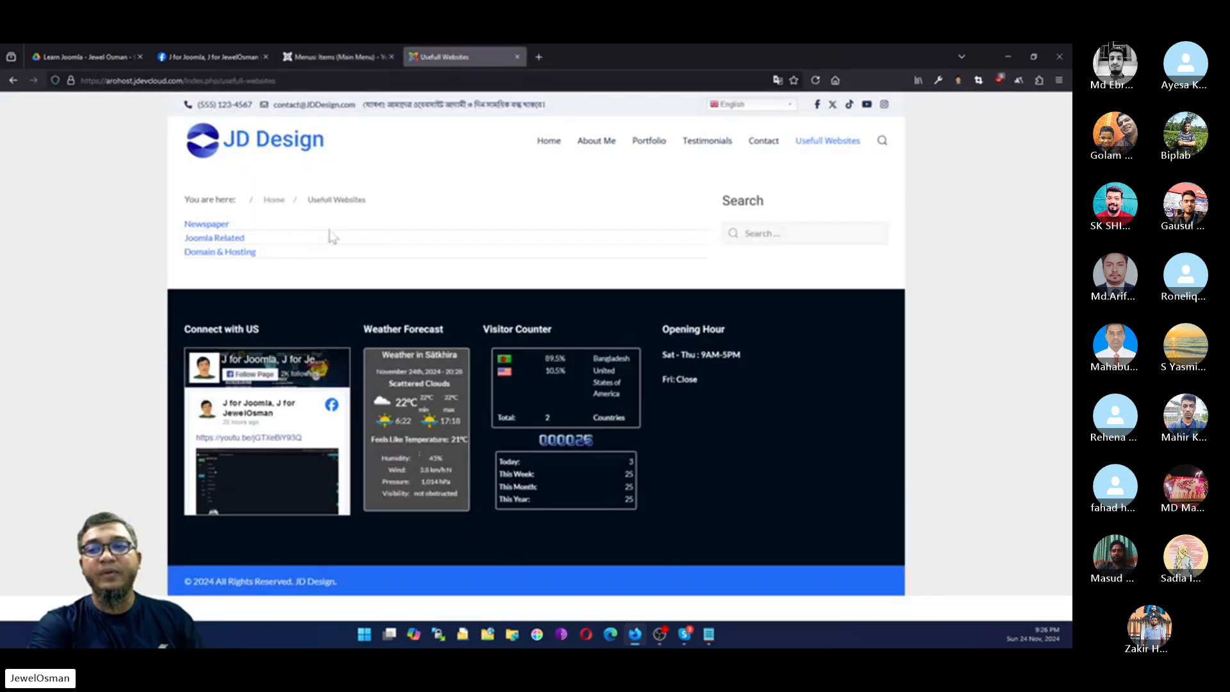